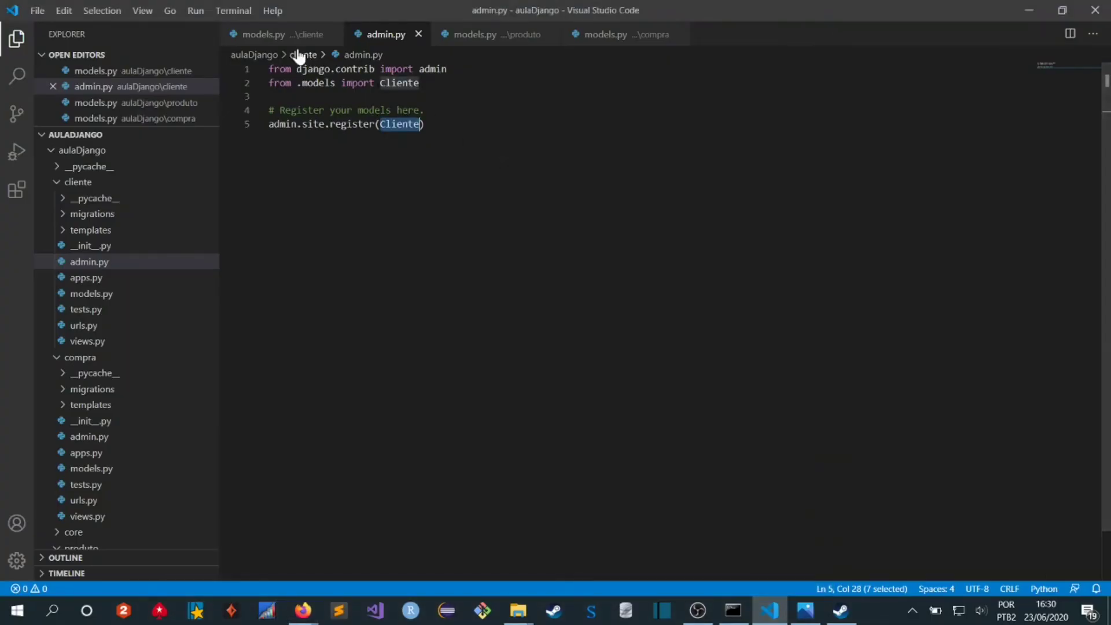
Step: Review the Cliente class in the cliente app's models.py and its registration in that app's admin.py
{"action": "left_click", "coordinate": [296, 36]}
{"action": "left_click", "coordinate": [515, 264]}
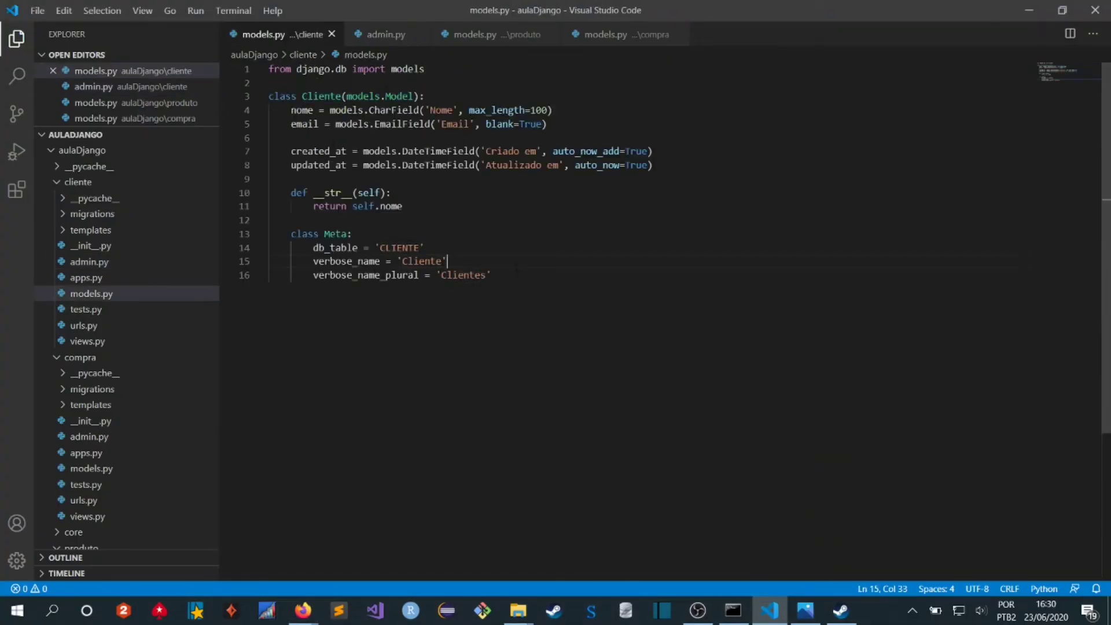
{"action": "left_click_drag", "start_coordinate": [269, 96], "coordinate": [492, 276]}
{"action": "left_click", "coordinate": [492, 276]}
{"action": "left_click", "coordinate": [394, 38]}
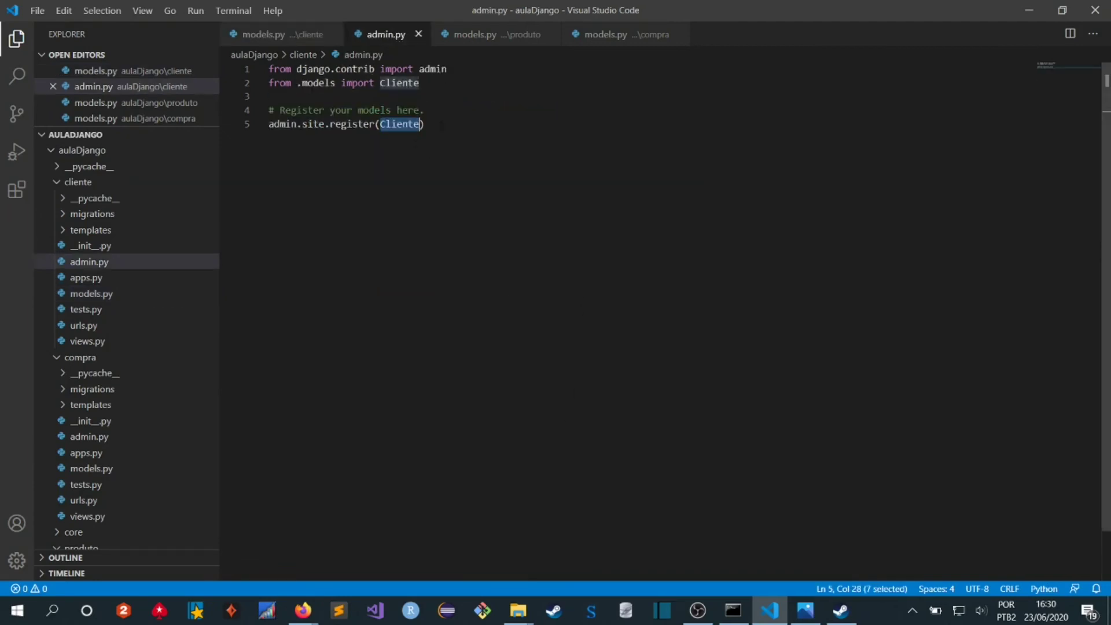
{"action": "left_click", "coordinate": [442, 125]}
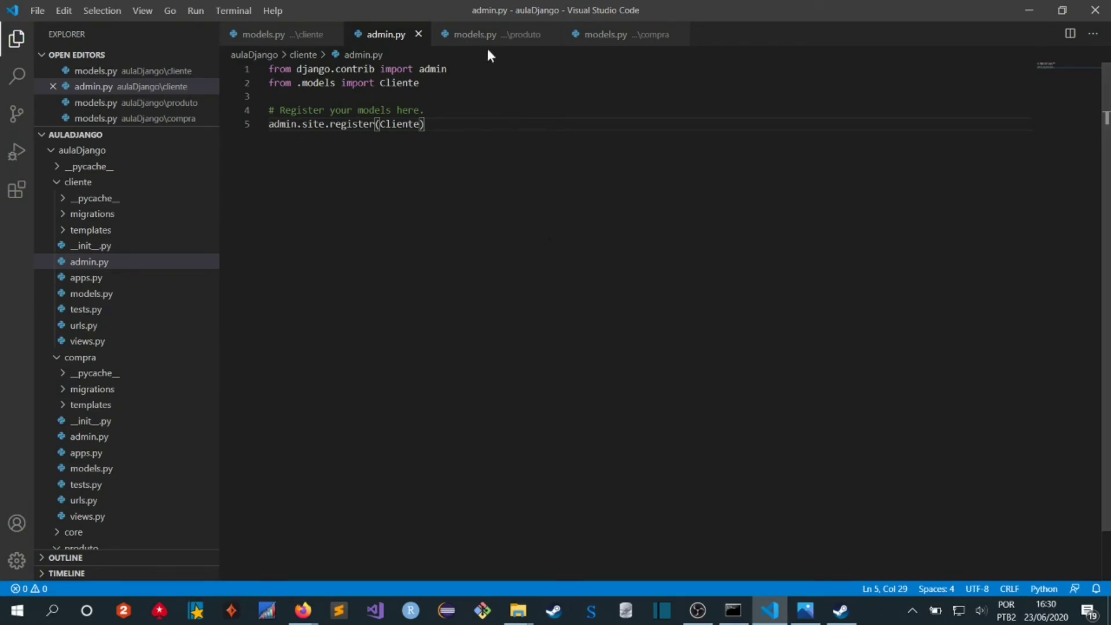
{"action": "left_click", "coordinate": [303, 611]}
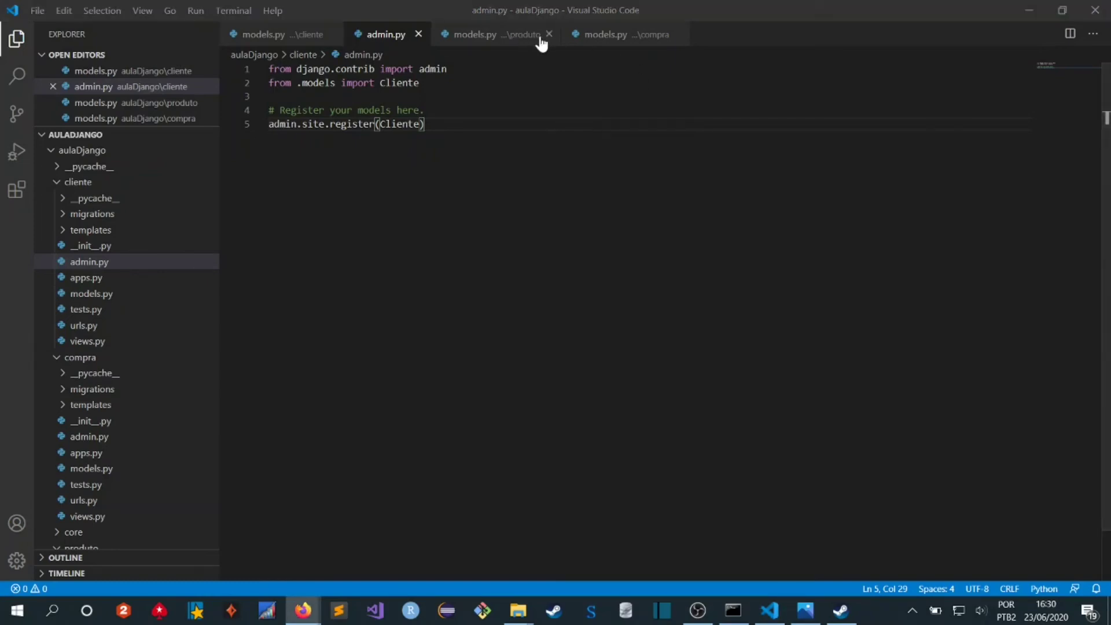
Step: Import the Produto model in the produto app's admin.py, register it with admin.site.register(Produto), and save the file
{"action": "left_click", "coordinate": [510, 38]}
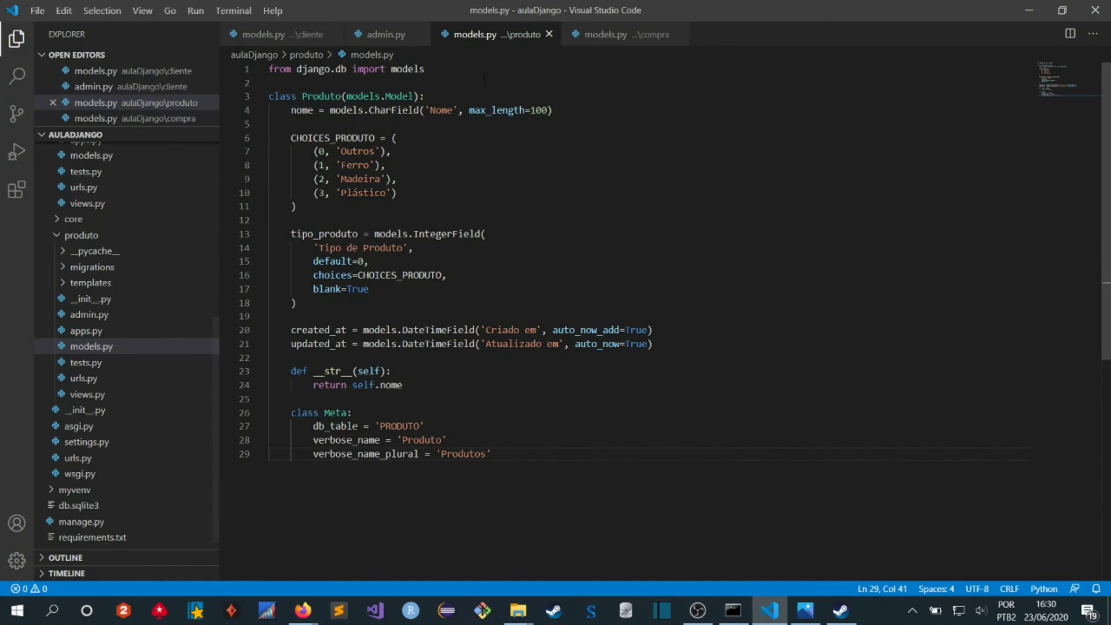
{"action": "left_click", "coordinate": [104, 315]}
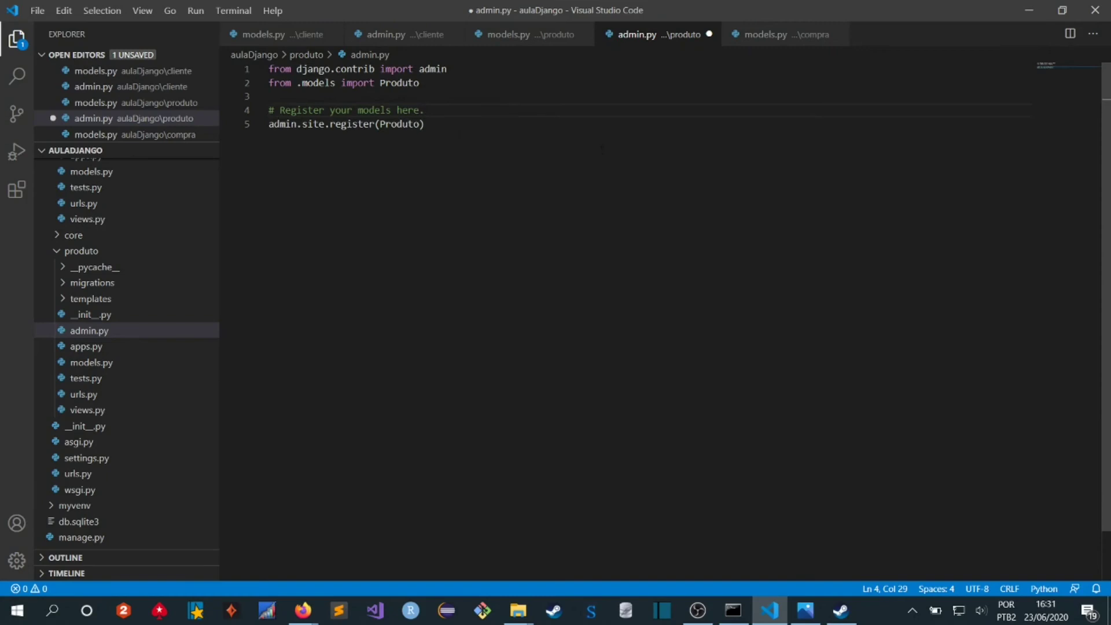
{"action": "key", "text": "ctrl+s"}
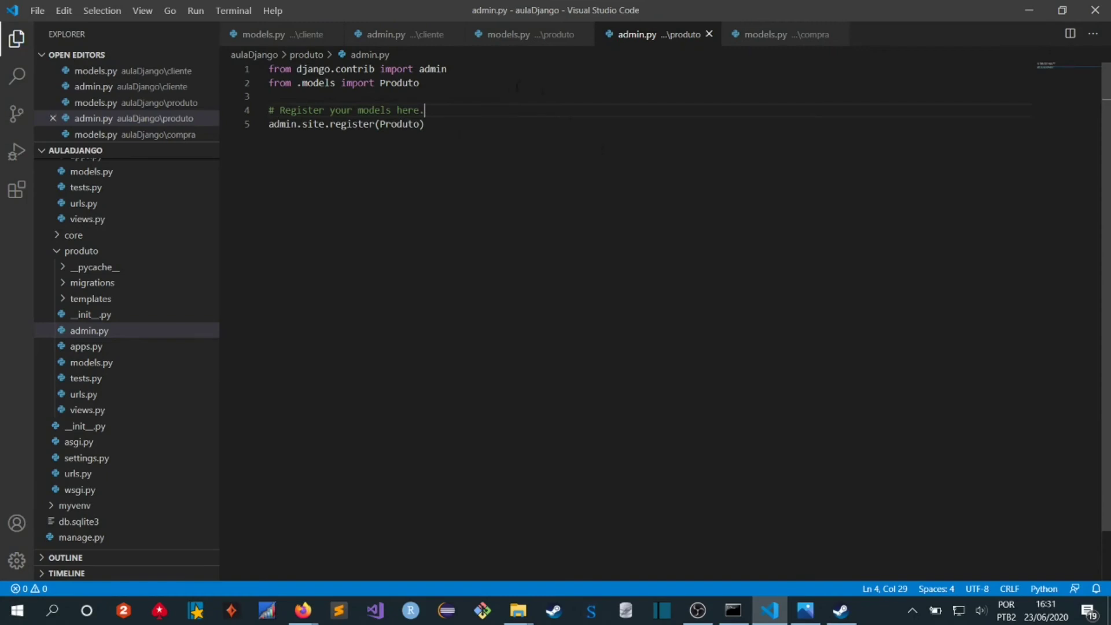
{"action": "left_click_drag", "start_coordinate": [437, 87], "coordinate": [269, 83]}
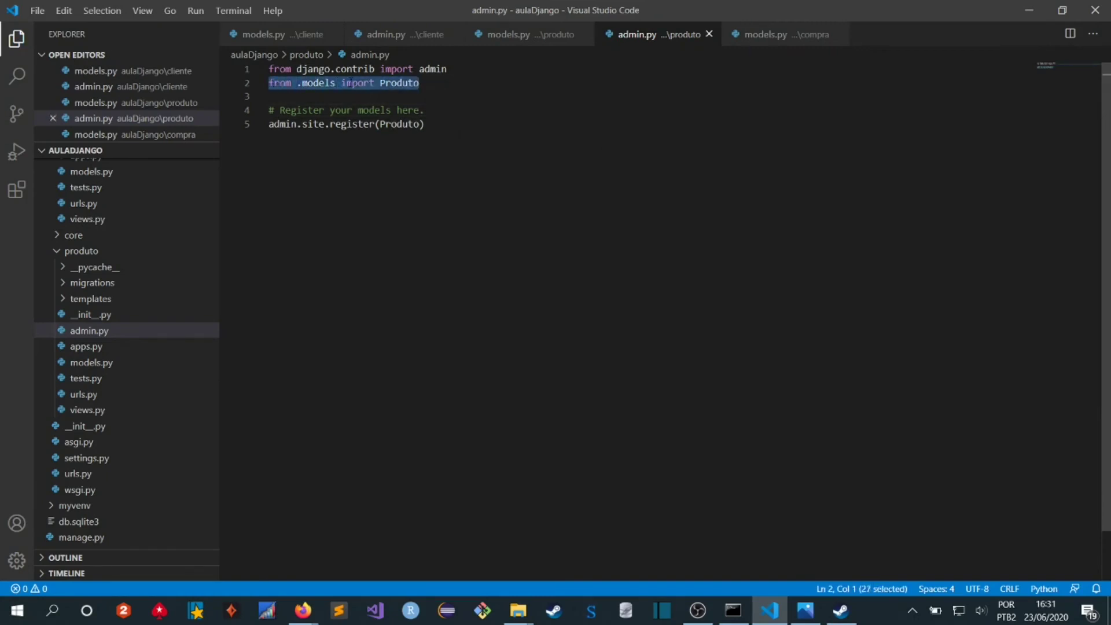
{"action": "double_click", "coordinate": [402, 83]}
{"action": "left_click", "coordinate": [397, 123]}
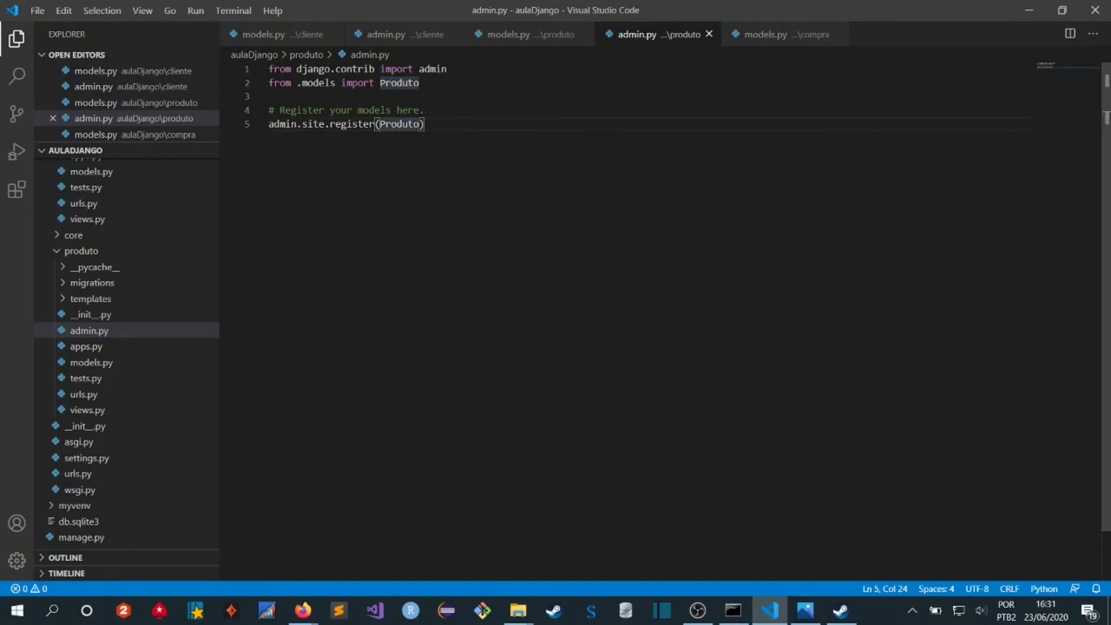
Step: Reload the Django admin home page in Firefox to check the Produto registration, and return to the code editor
{"action": "mouse_move", "coordinate": [302, 610]}
{"action": "left_click", "coordinate": [372, 559]}
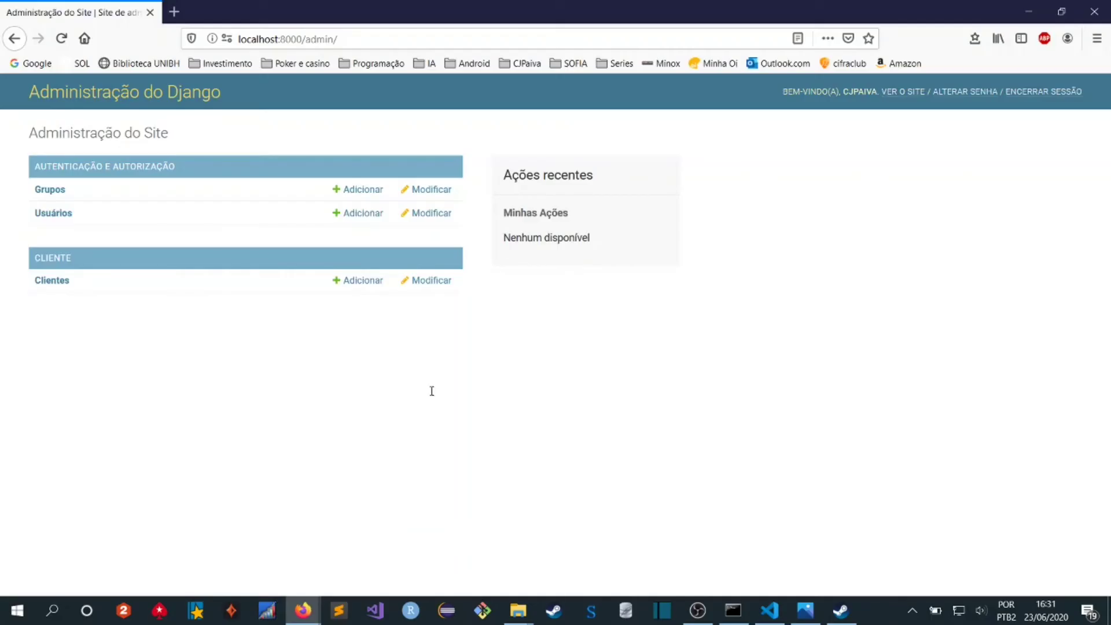
{"action": "key", "text": "F5"}
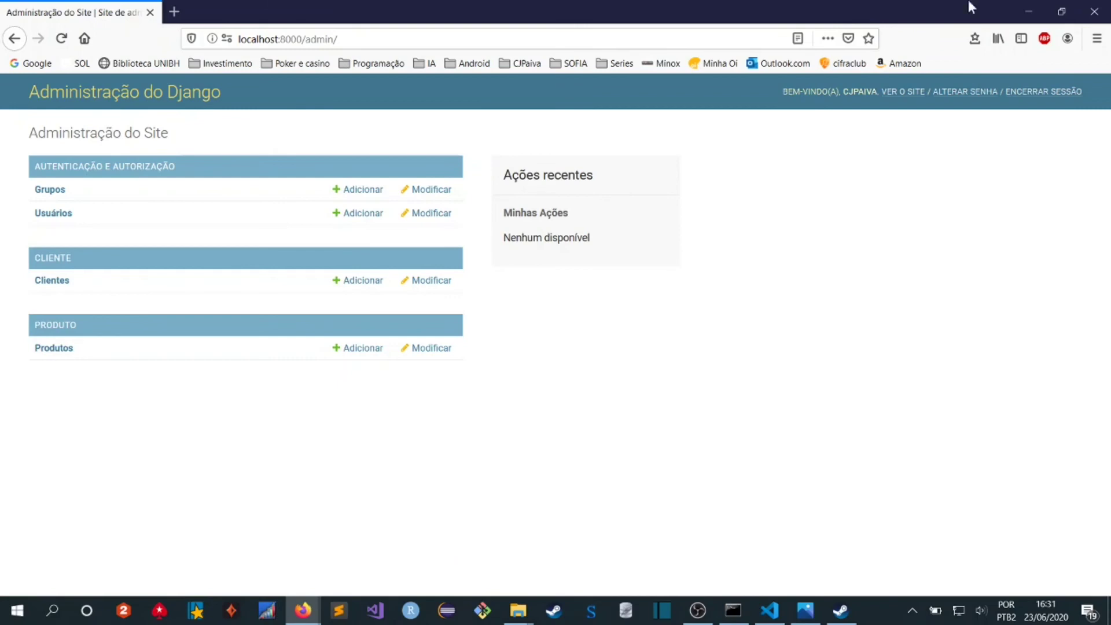
{"action": "left_click", "coordinate": [1027, 9]}
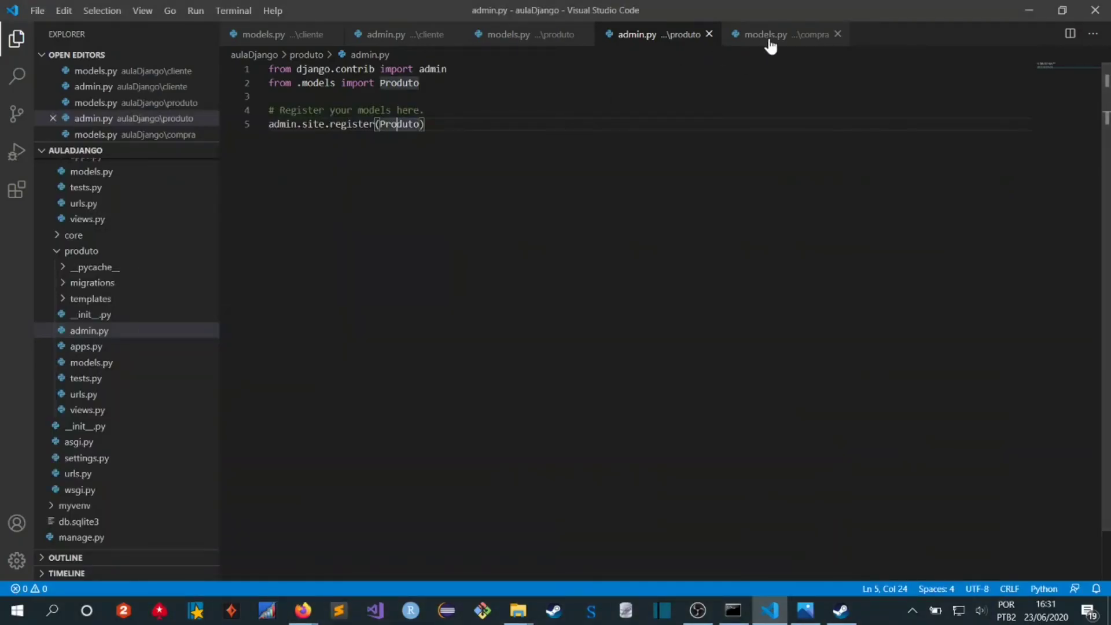
Step: Import the Compra model in the compra app's admin.py, register it with admin.site.register(Compra), and save the file
{"action": "left_click", "coordinate": [87, 250]}
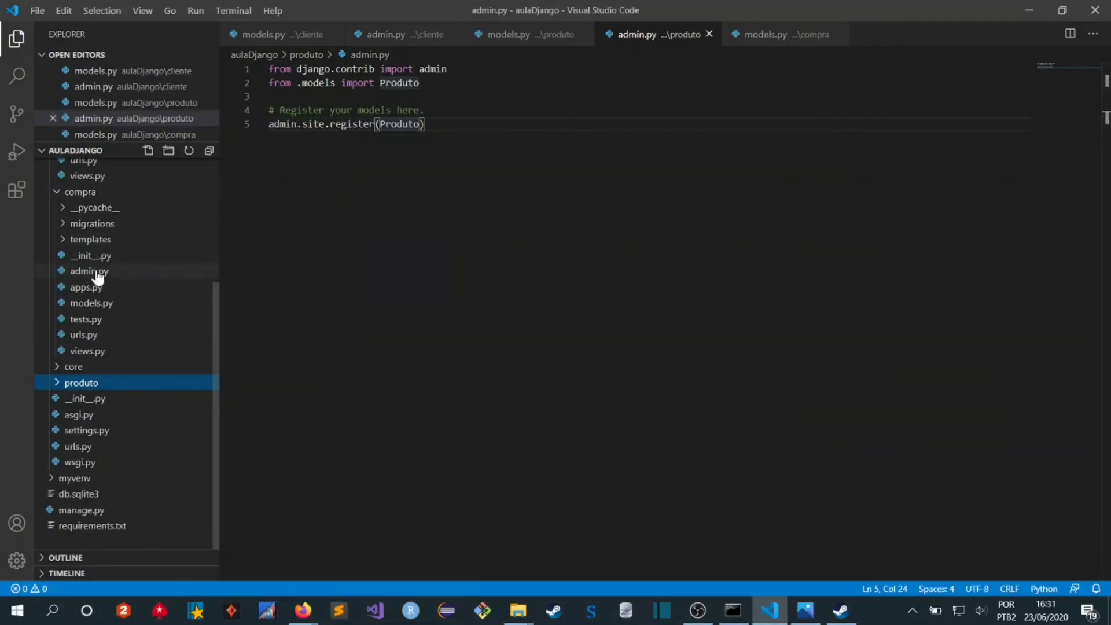
{"action": "left_click", "coordinate": [92, 272]}
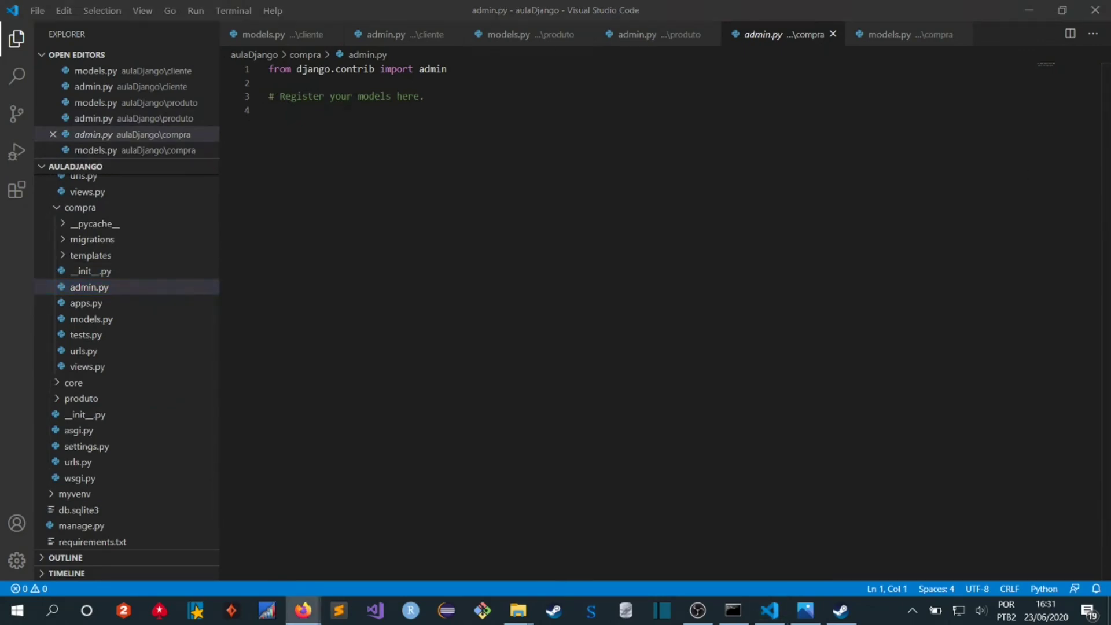
{"action": "key", "text": "ctrl+a"}
{"action": "type", "text": "from django.contrib import admin from .models import Compra  # Register your models here. admin.site.register(Compra)"}
{"action": "key", "text": "ctrl+s"}
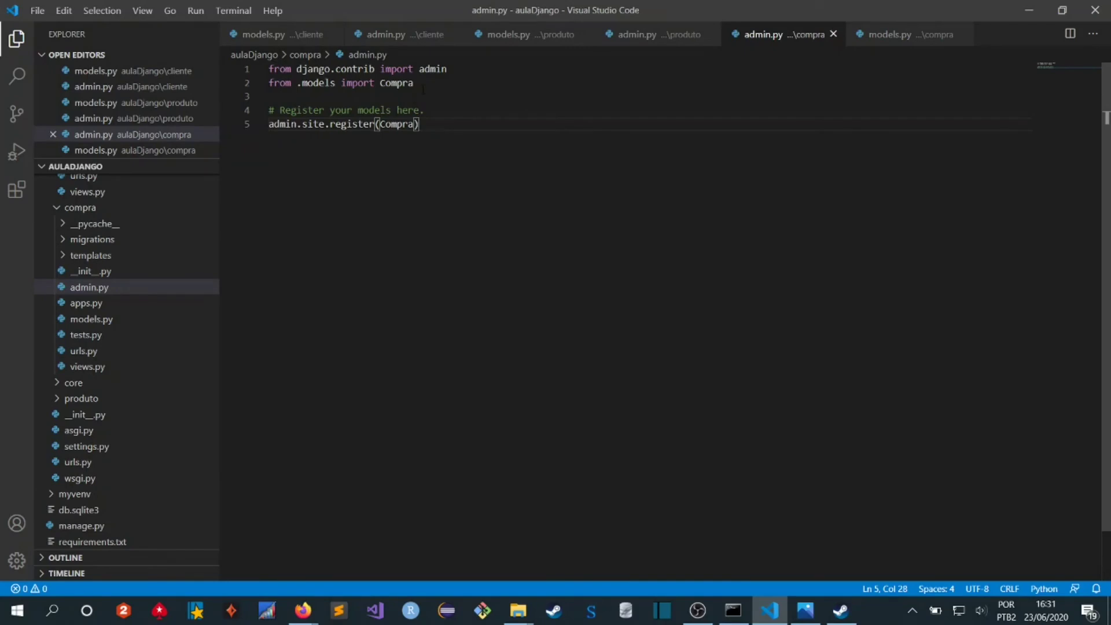
{"action": "left_click_drag", "start_coordinate": [297, 83], "coordinate": [361, 83]}
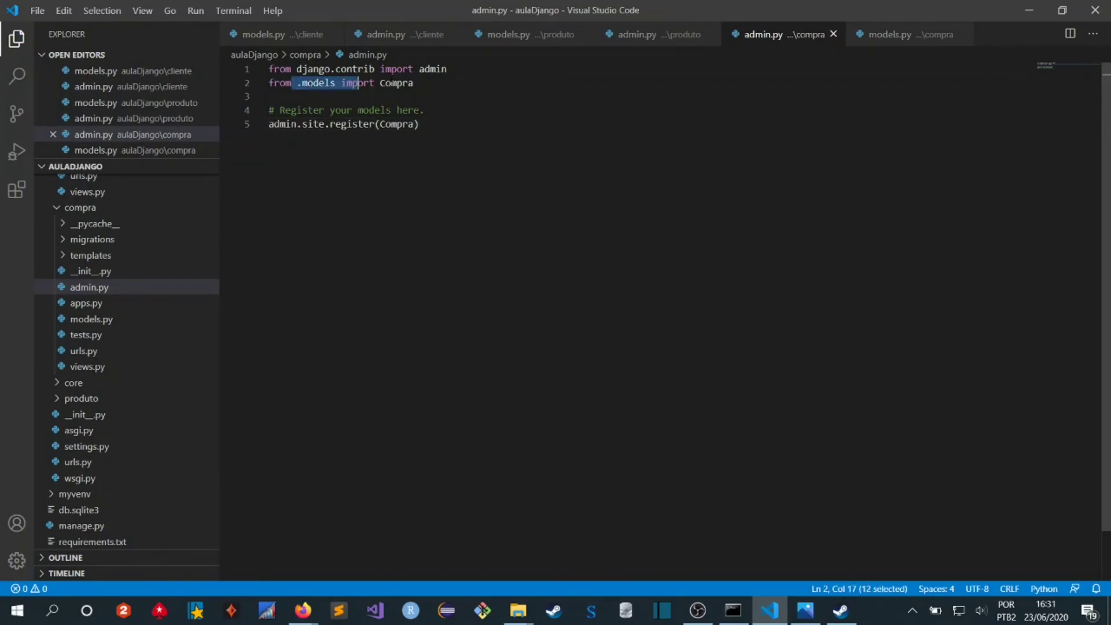
{"action": "double_click", "coordinate": [396, 83]}
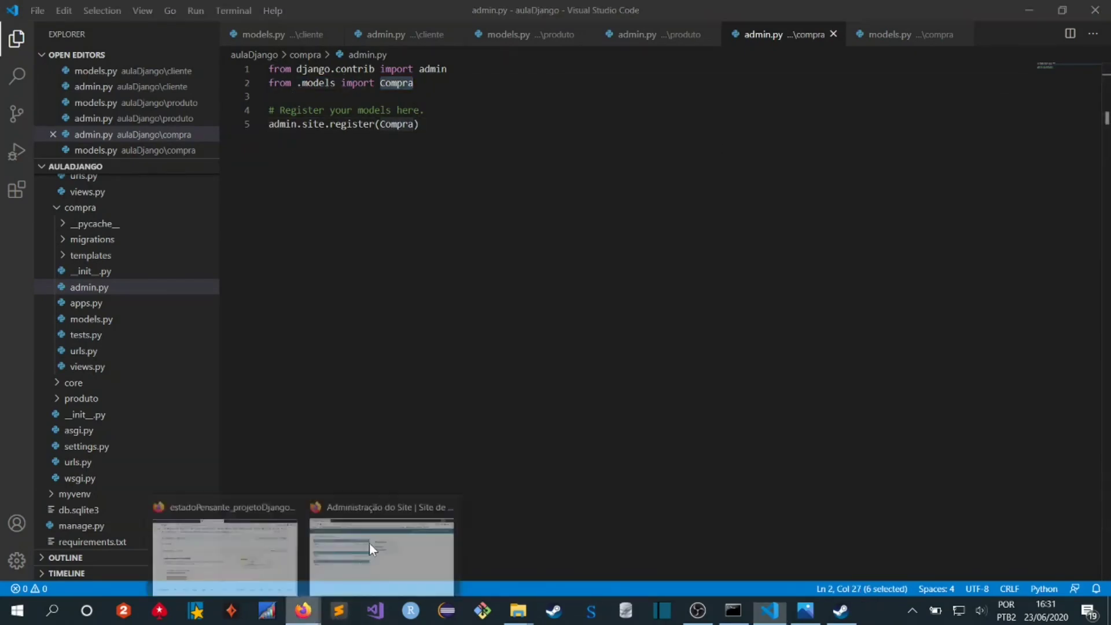
Step: Switch to Firefox, reload the Django admin home page, and open the form for adding a Cliente
{"action": "left_click", "coordinate": [369, 543]}
{"action": "key", "text": "F5"}
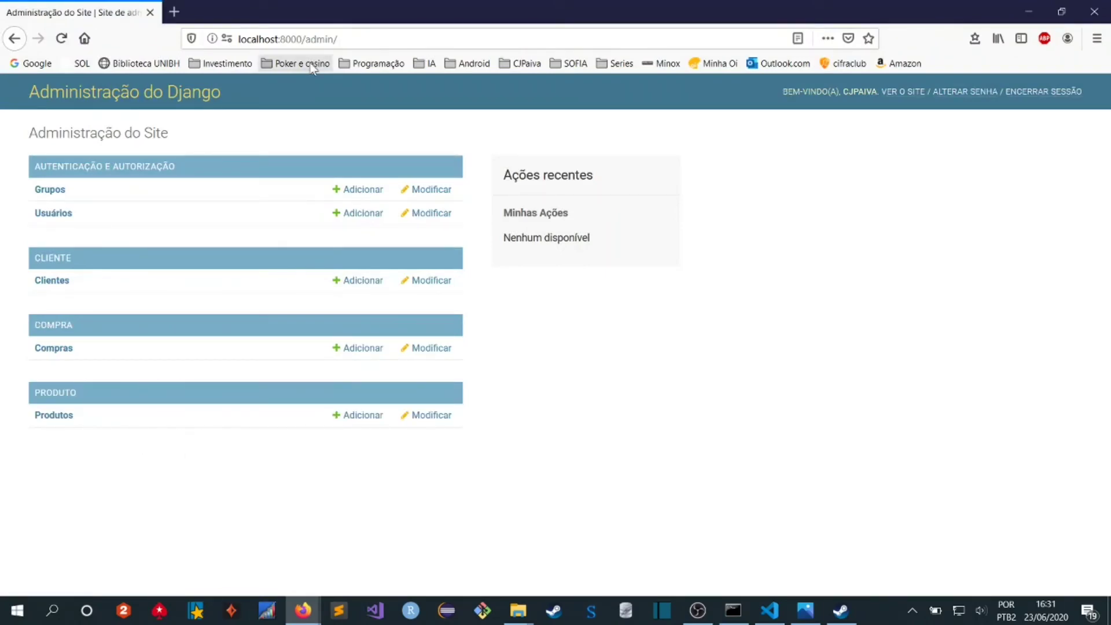
{"action": "left_click", "coordinate": [49, 282]}
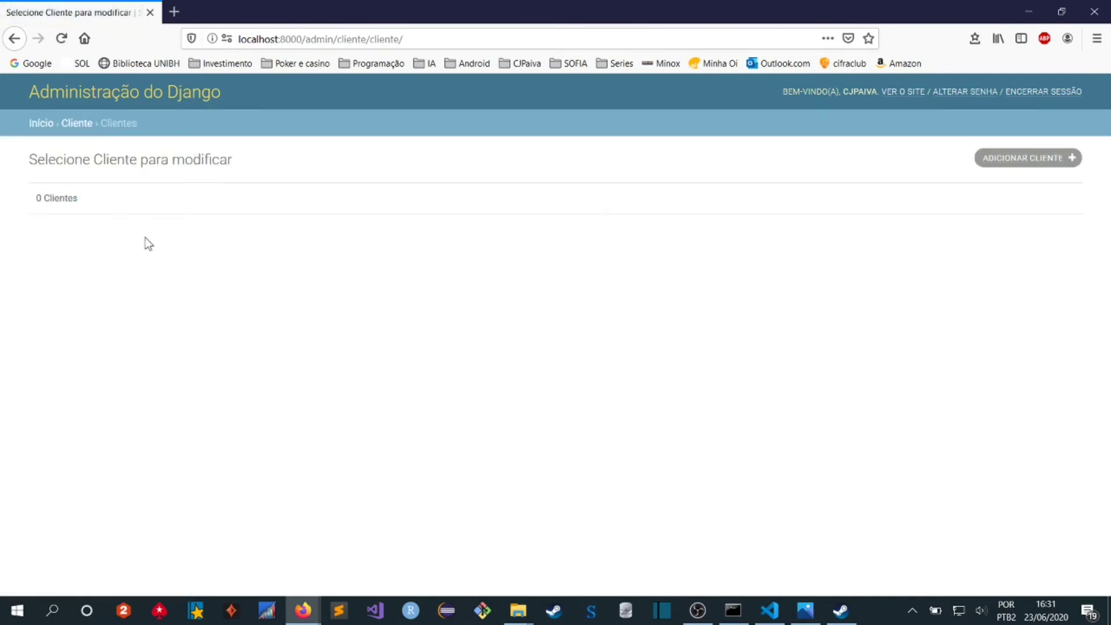
{"action": "left_click", "coordinate": [1029, 166]}
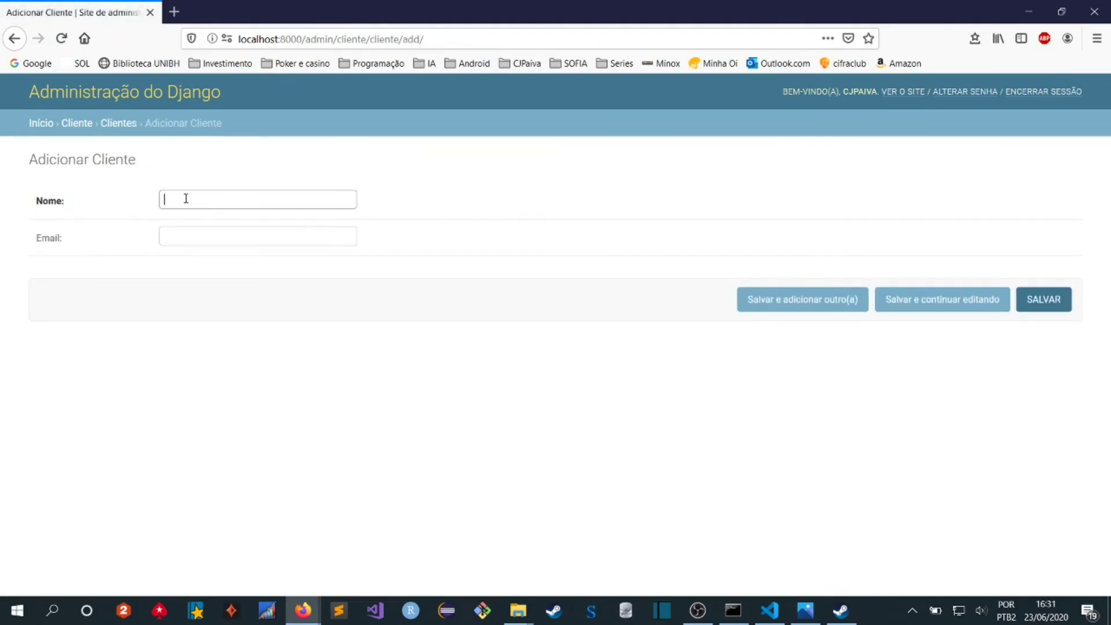
Step: Try out the new client form by entering "tesete" as the email, and clear the field again
{"action": "left_click", "coordinate": [250, 193]}
{"action": "left_click", "coordinate": [434, 208]}
{"action": "left_click", "coordinate": [202, 232]}
{"action": "type", "text": "tesete"}
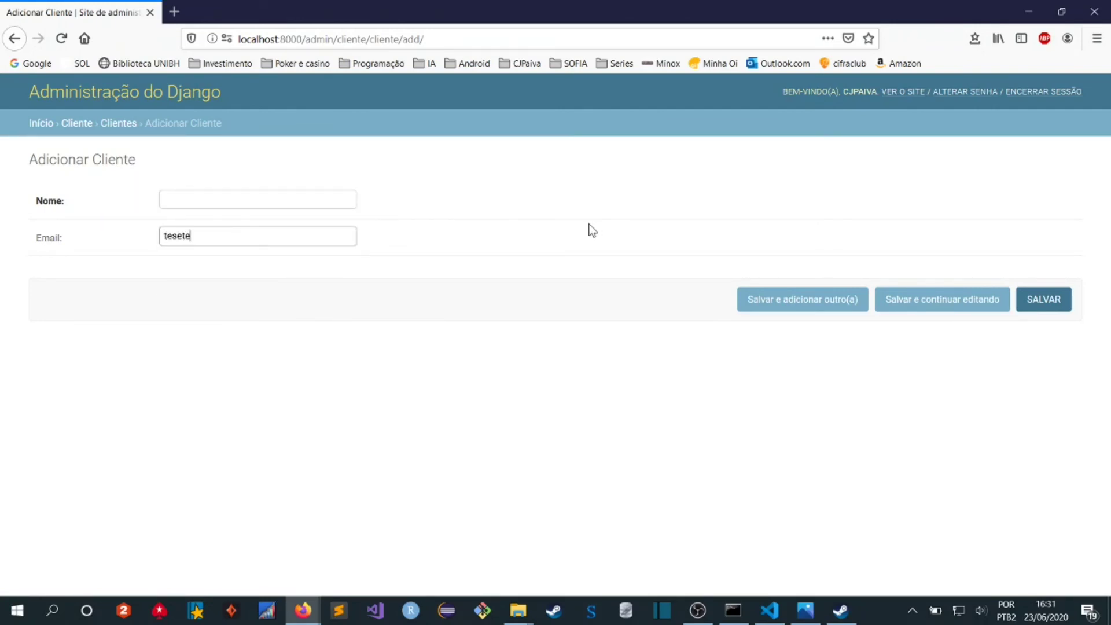
{"action": "left_click", "coordinate": [477, 345]}
{"action": "double_click", "coordinate": [225, 240]}
{"action": "key", "text": "BackSpace"}
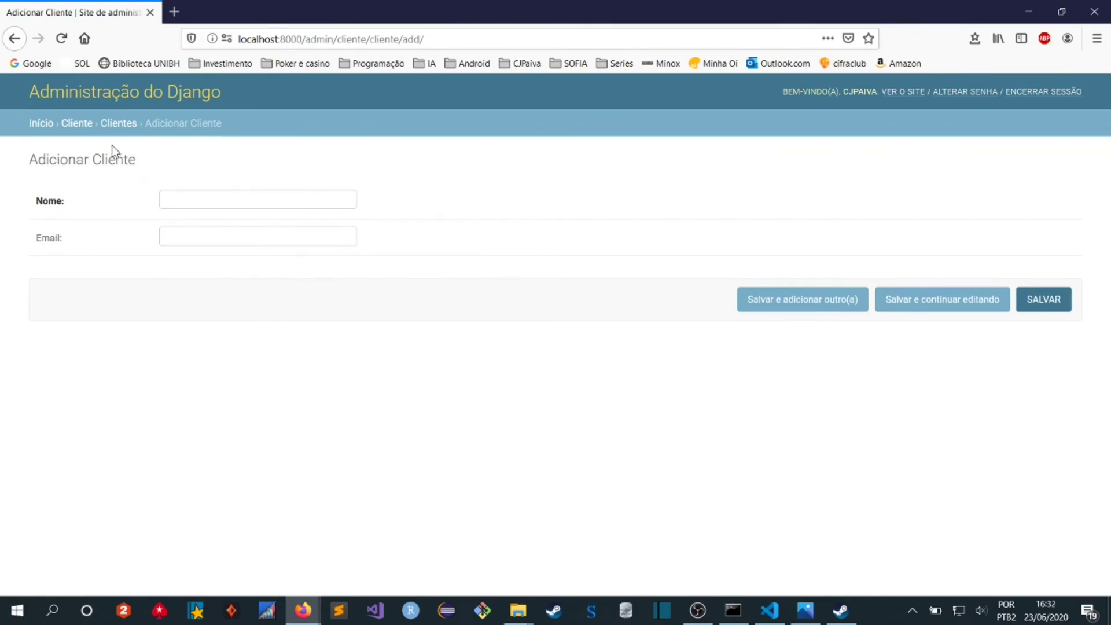
Step: Leave the client form for the admin home page and open the form for adding a Produto
{"action": "left_click", "coordinate": [118, 123]}
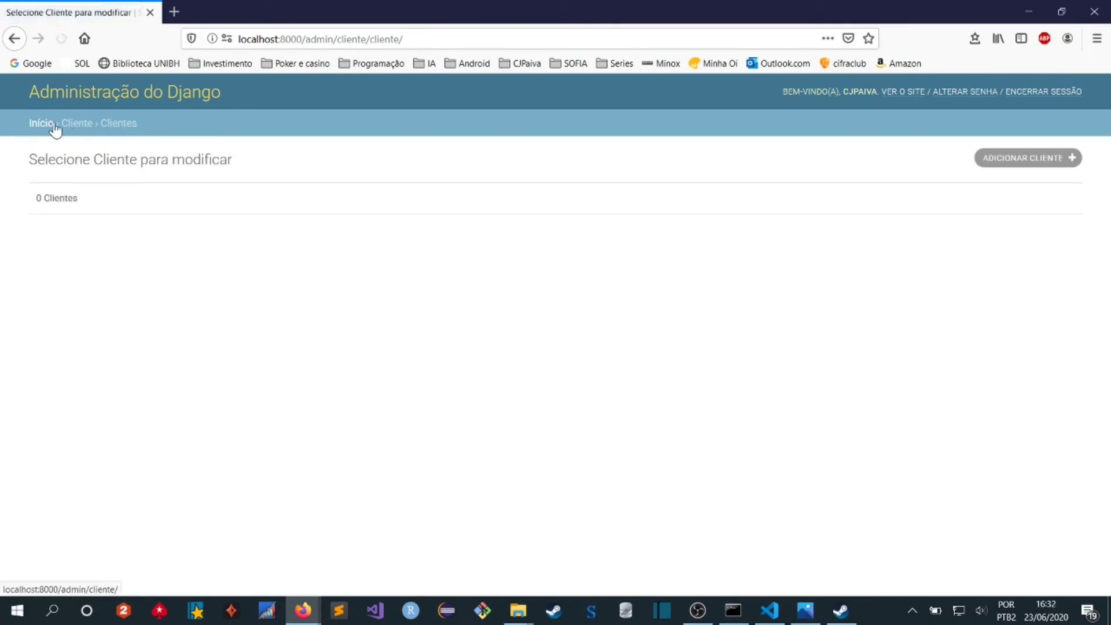
{"action": "left_click", "coordinate": [51, 123]}
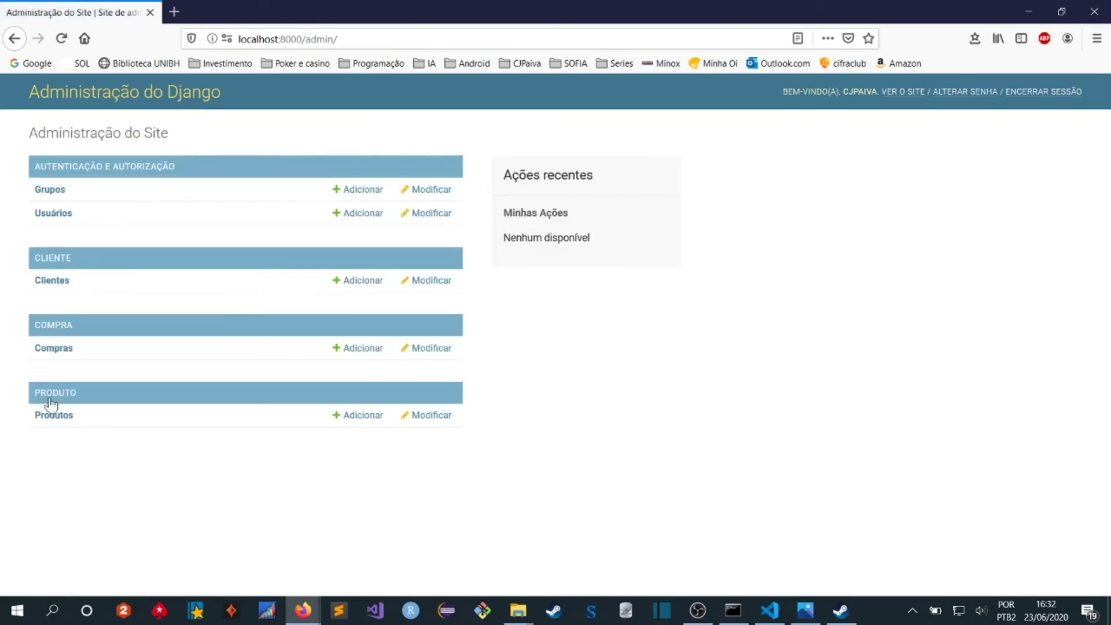
{"action": "left_click", "coordinate": [53, 415]}
{"action": "left_click", "coordinate": [1003, 158]}
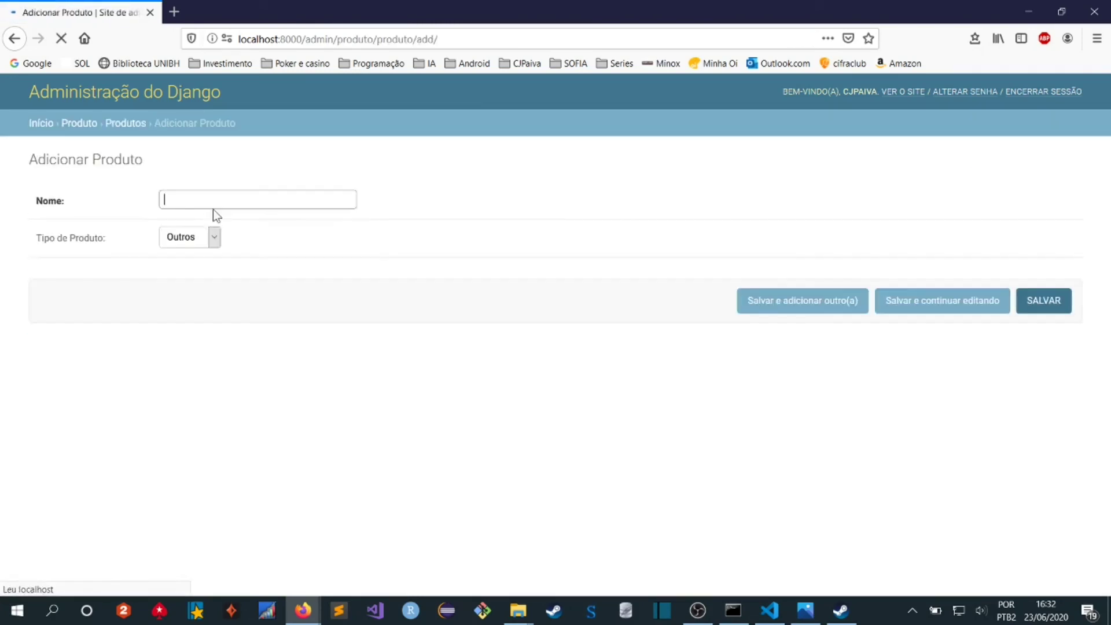
{"action": "left_click", "coordinate": [179, 199]}
{"action": "left_click", "coordinate": [459, 219]}
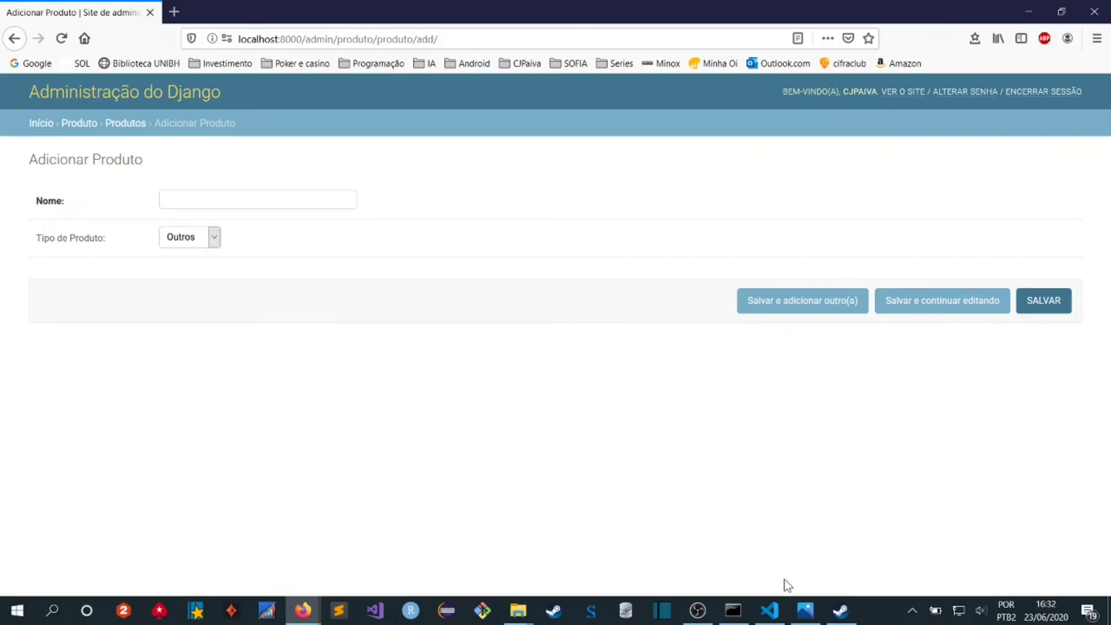
Step: Switch to Visual Studio Code and examine the CHOICES_PRODUTO tuple in the produto app's models.py
{"action": "left_click", "coordinate": [770, 610]}
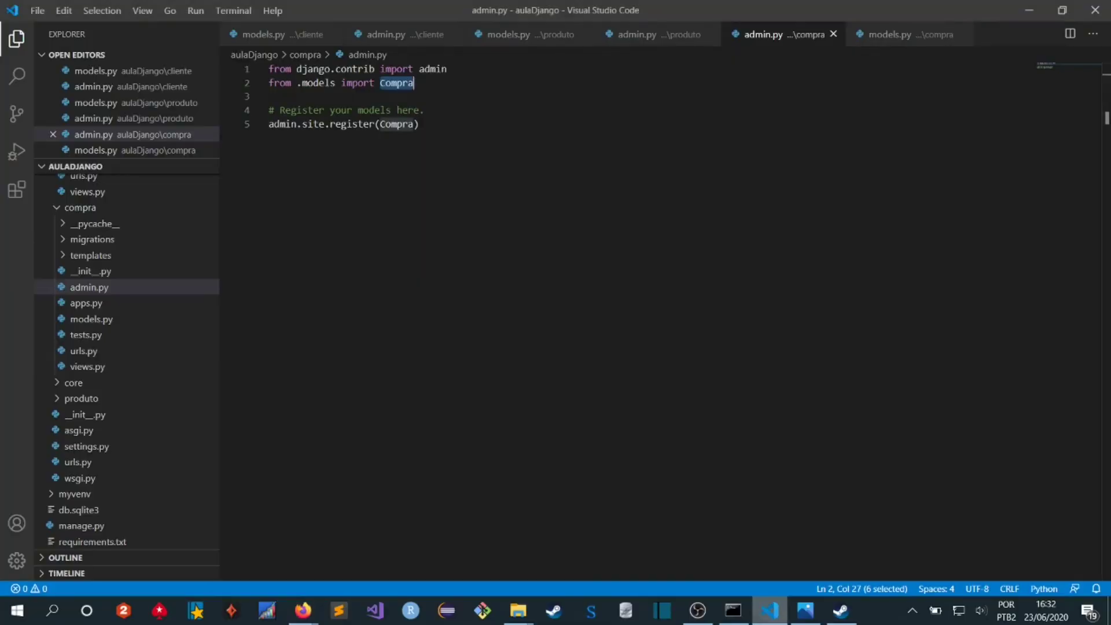
{"action": "left_click", "coordinate": [537, 40]}
{"action": "left_click", "coordinate": [291, 138]}
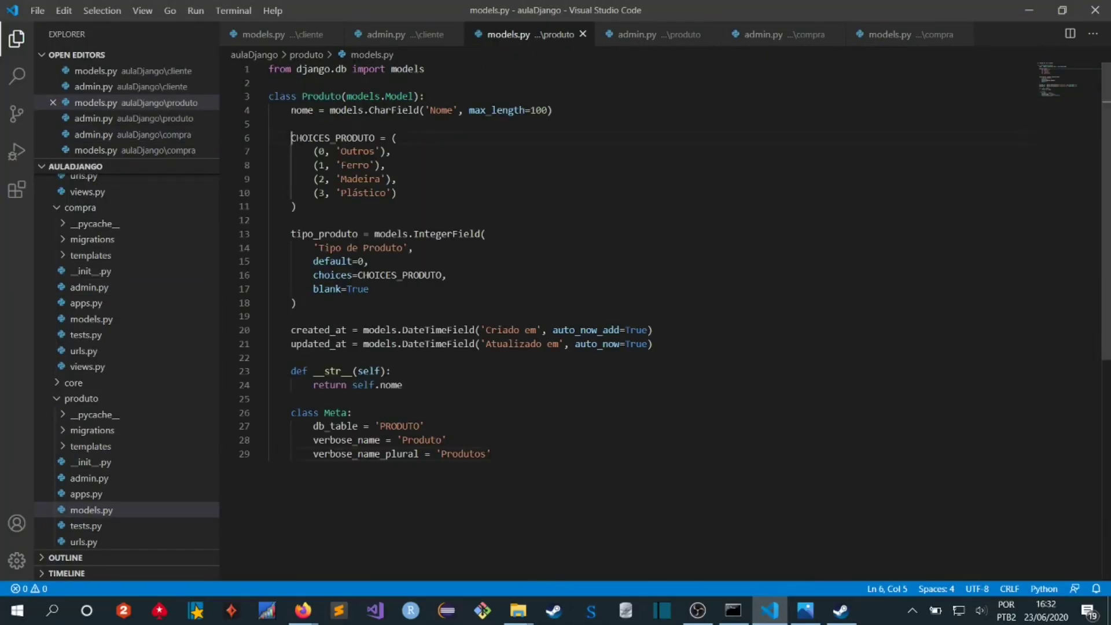
{"action": "left_click_drag", "start_coordinate": [291, 138], "coordinate": [342, 211]}
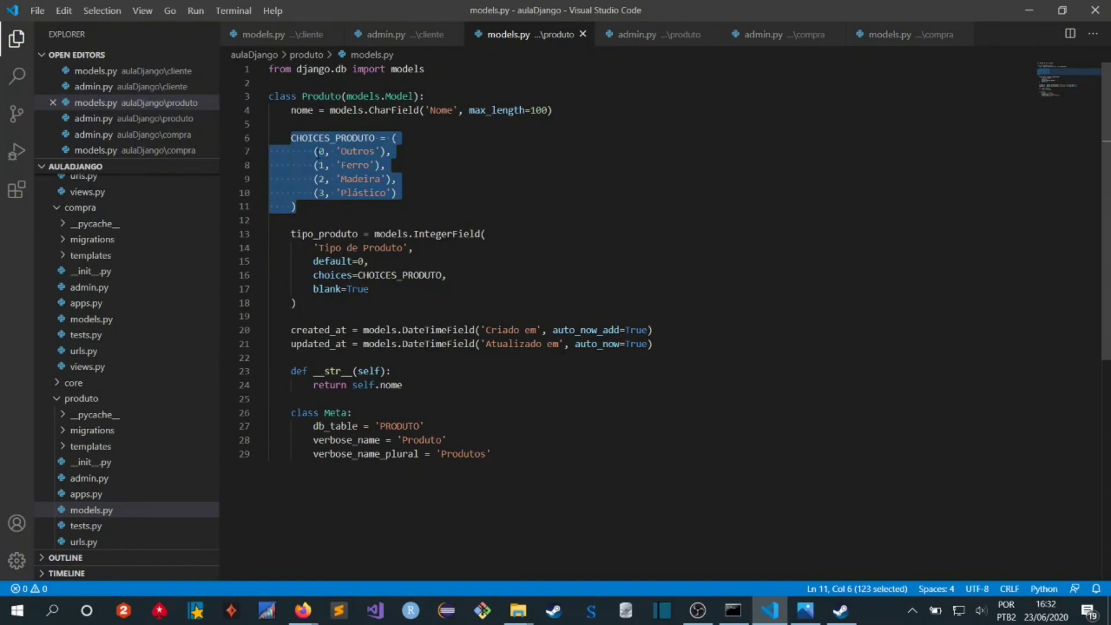
{"action": "left_click", "coordinate": [410, 184]}
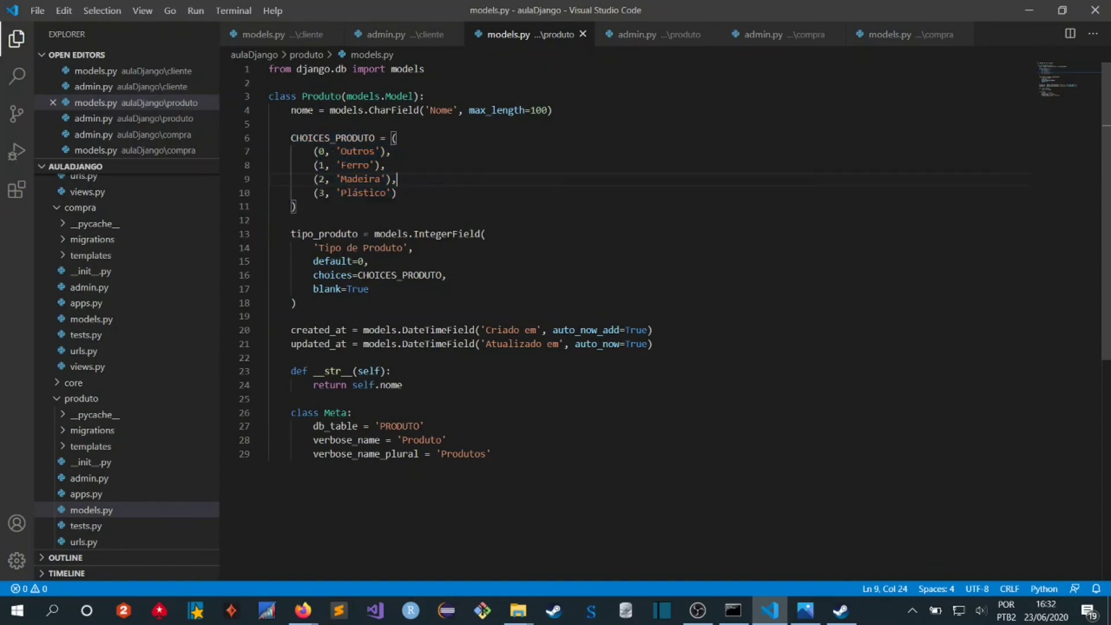
Step: Examine the Tipo de Produto options in the Firefox product form, and return to the produto models.py code
{"action": "mouse_move", "coordinate": [303, 610]}
{"action": "left_click", "coordinate": [346, 563]}
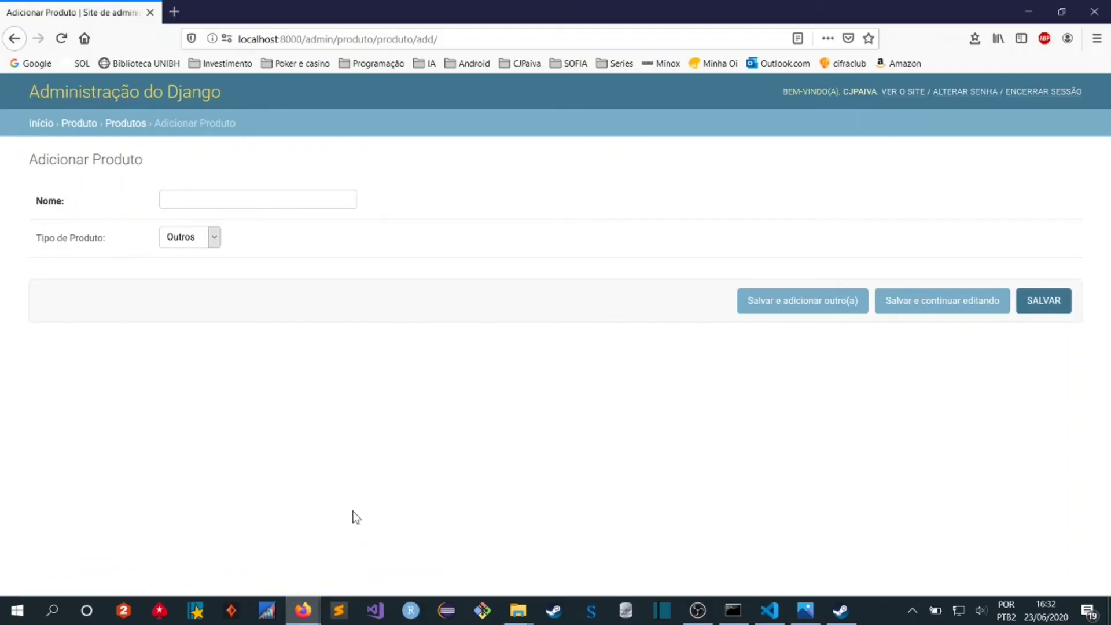
{"action": "left_click", "coordinate": [215, 238]}
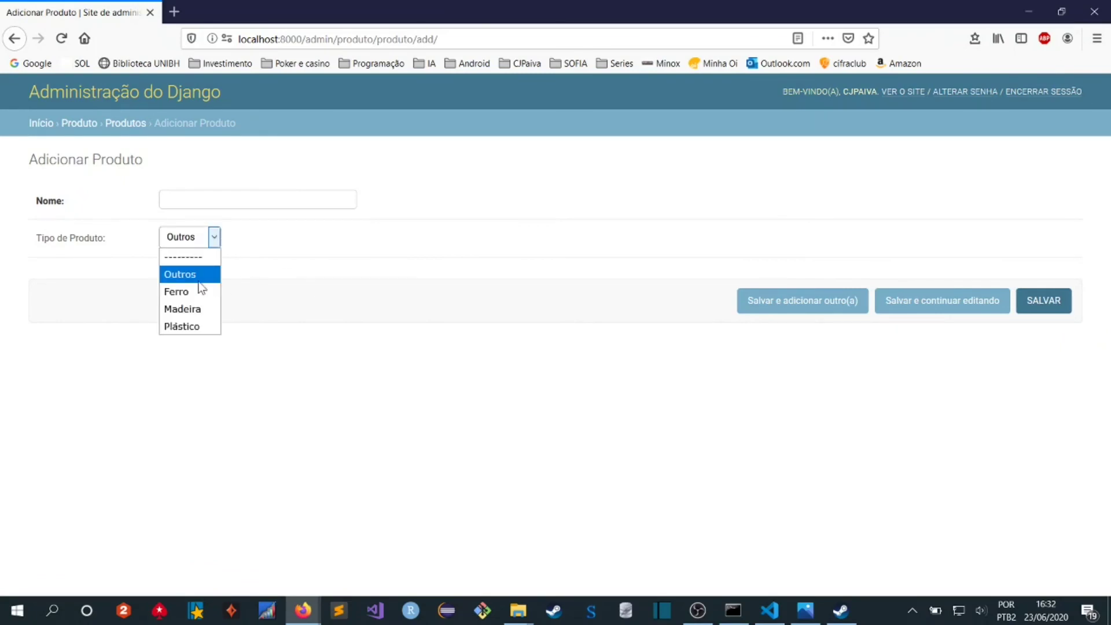
{"action": "left_click", "coordinate": [396, 232]}
{"action": "left_click", "coordinate": [208, 238]}
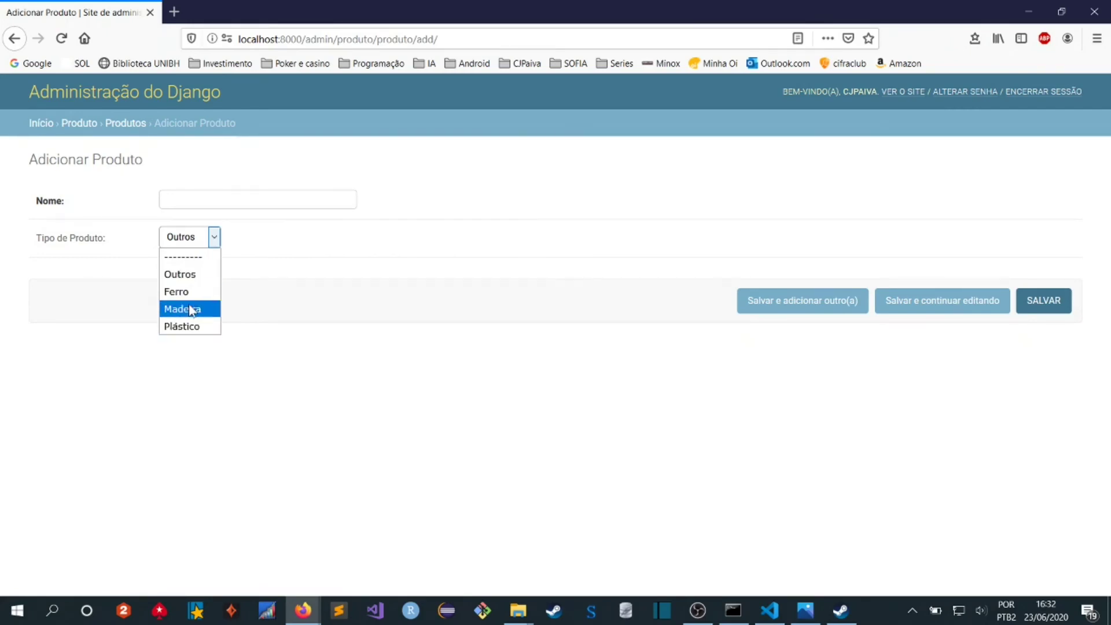
{"action": "left_click", "coordinate": [468, 398]}
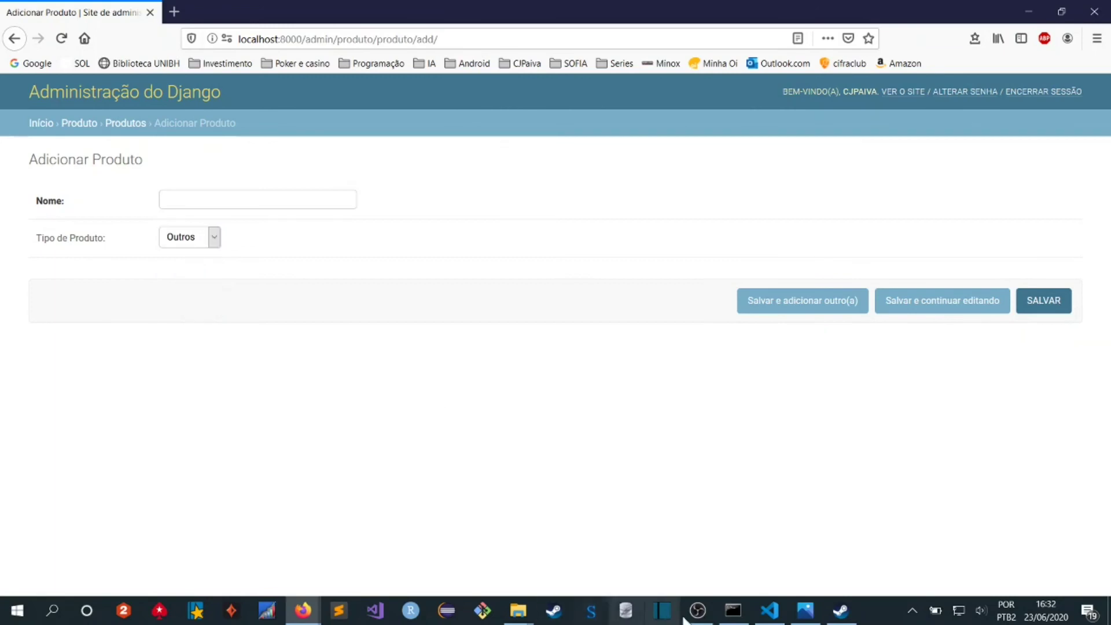
{"action": "left_click", "coordinate": [769, 610]}
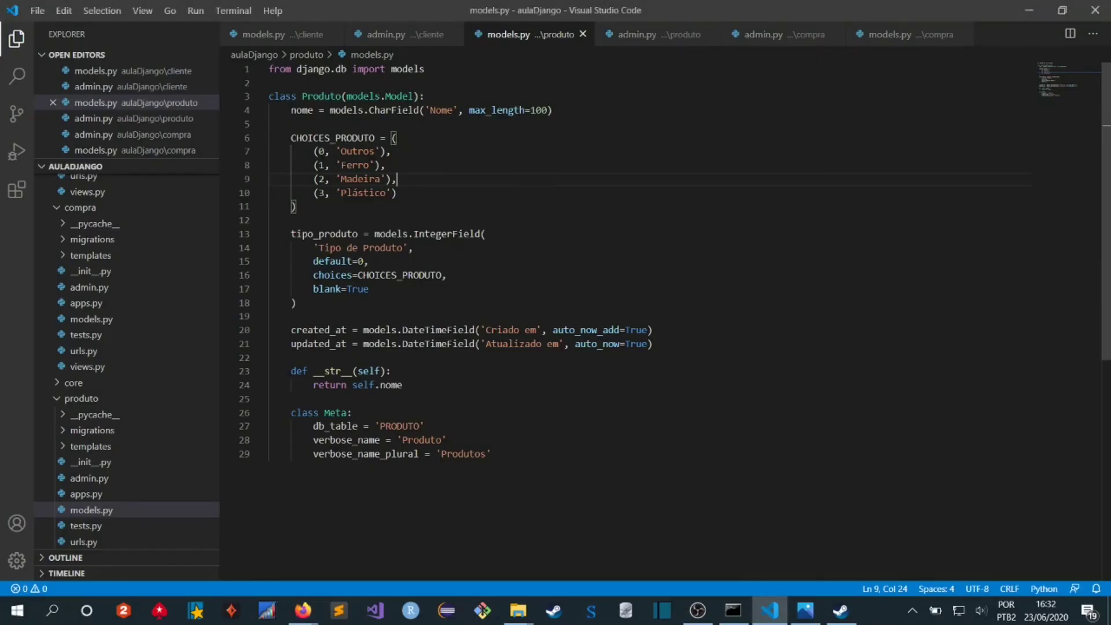
Step: Examine the 'Outros' choice in the produto models.py code, and compare it with the Tipo de Produto options in the Firefox product form
{"action": "left_click_drag", "start_coordinate": [336, 151], "coordinate": [387, 151]}
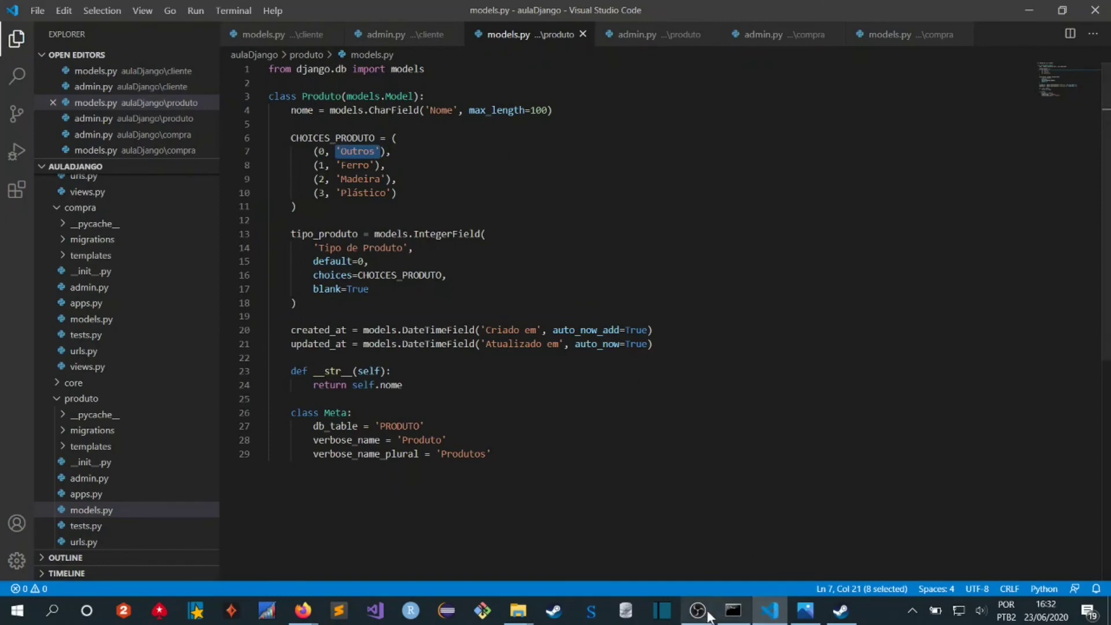
{"action": "left_click", "coordinate": [303, 610]}
{"action": "left_click", "coordinate": [405, 574]}
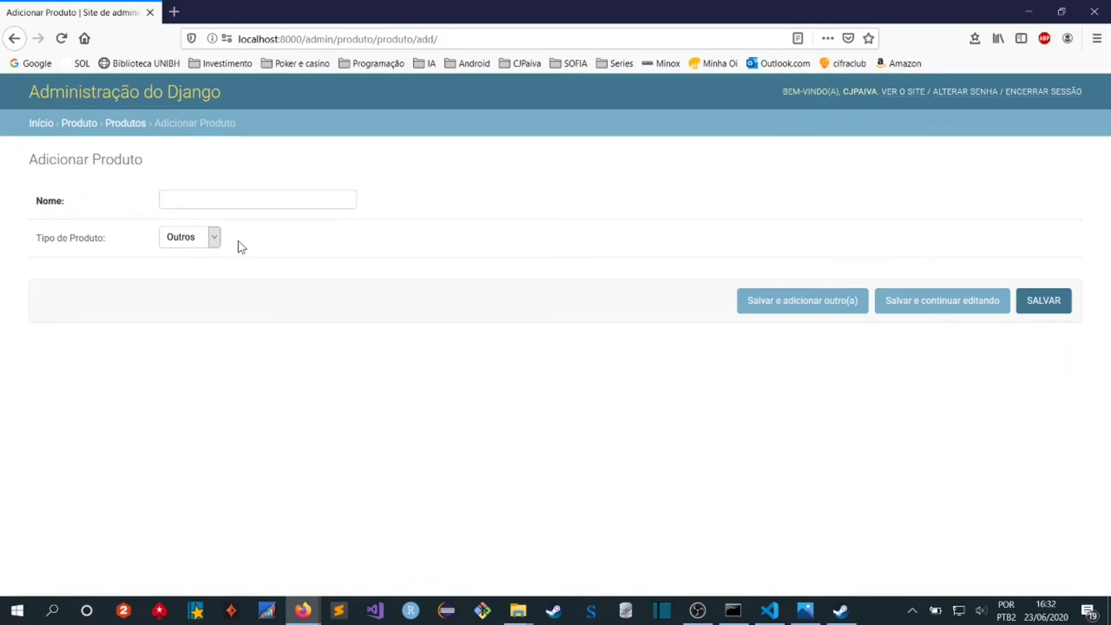
{"action": "left_click", "coordinate": [196, 238]}
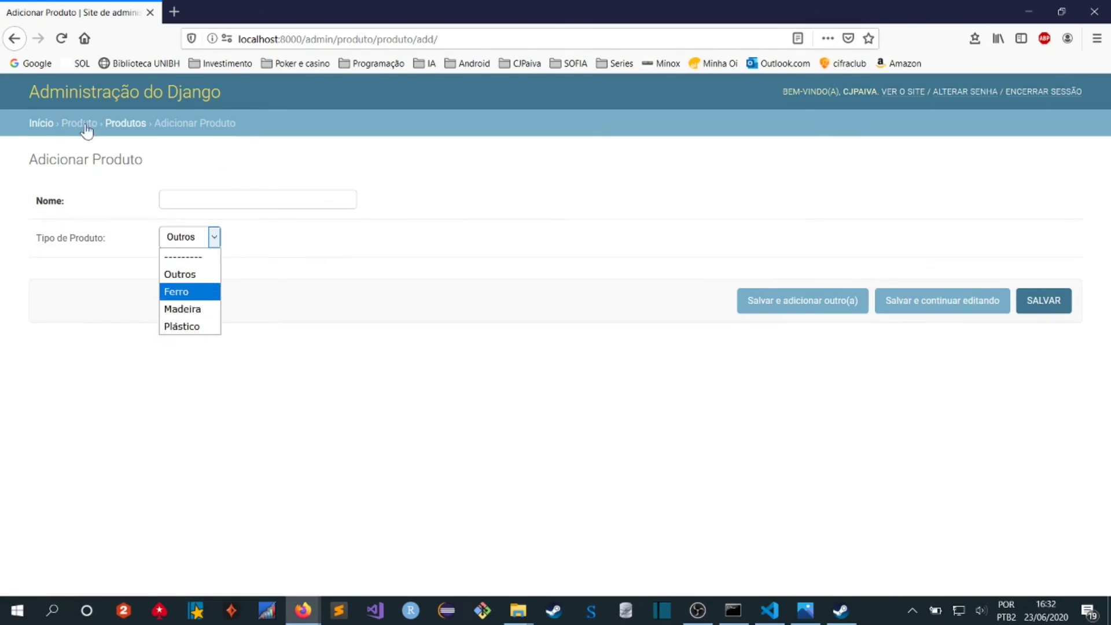
Step: Leave the product form for the admin home page and open the form for adding a Compra
{"action": "left_click", "coordinate": [41, 123]}
{"action": "left_click", "coordinate": [41, 123]}
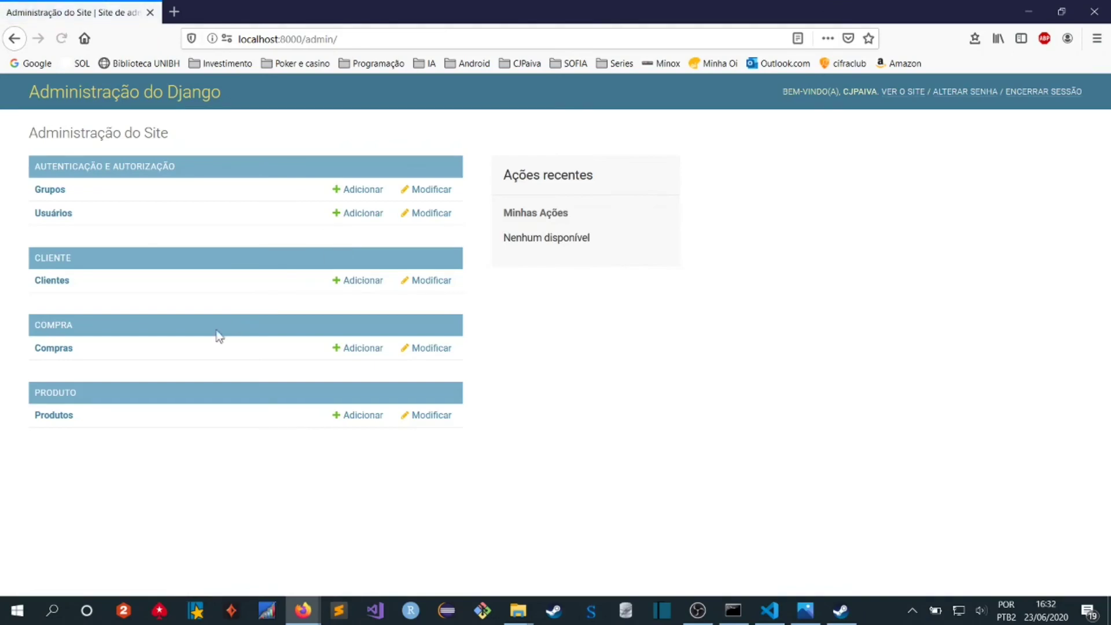
{"action": "left_click", "coordinate": [55, 348]}
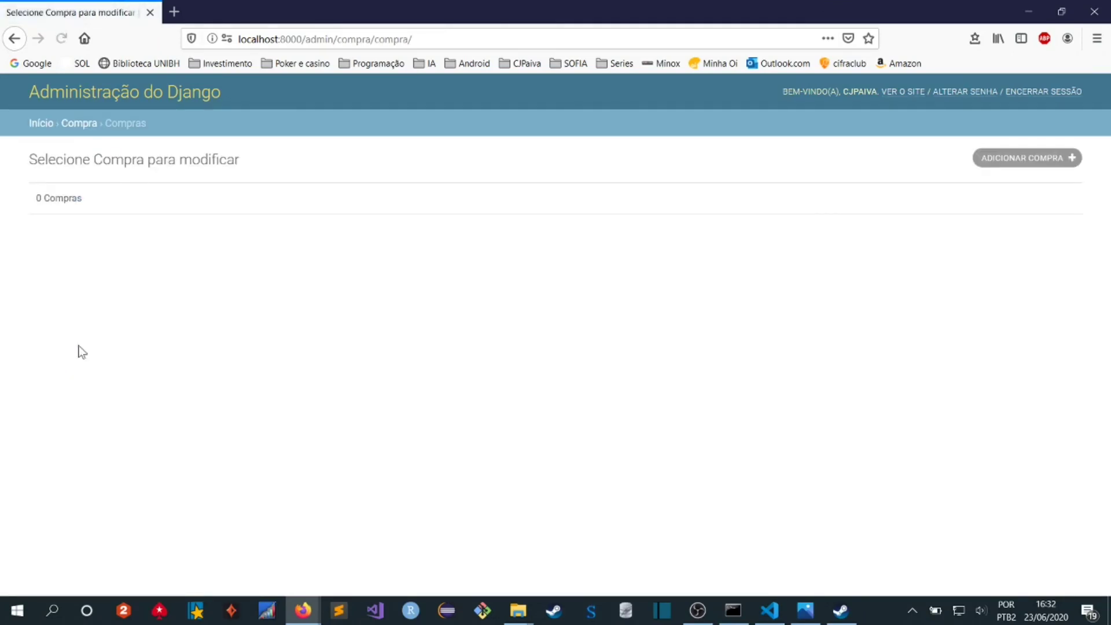
{"action": "left_click", "coordinate": [1021, 158]}
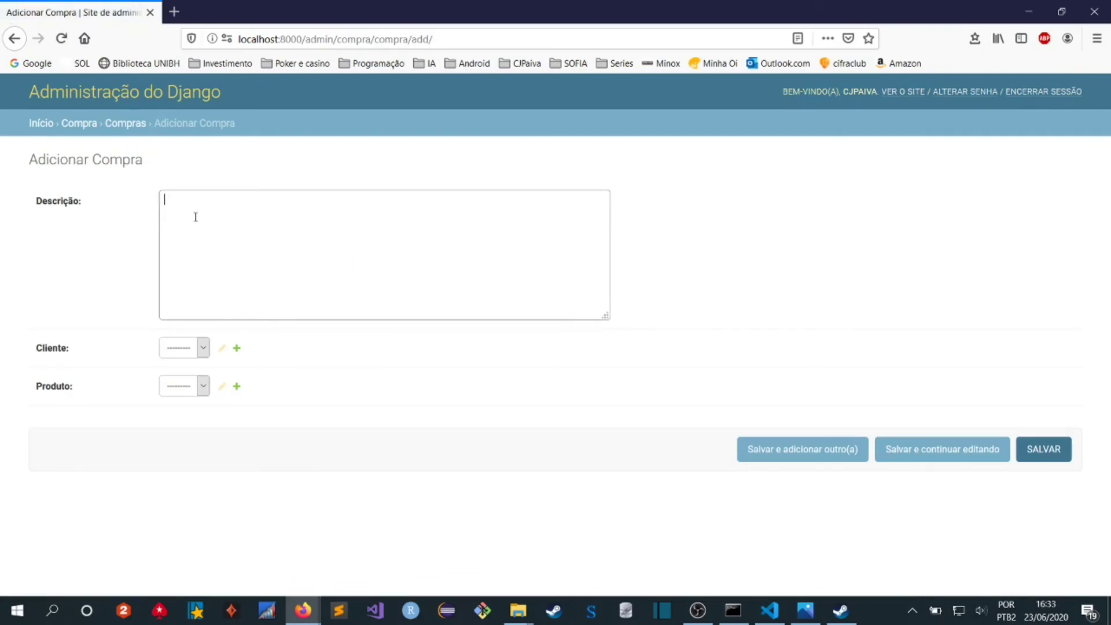
Step: Switch to Visual Studio Code and examine the descricao TextField in the compra app's models.py
{"action": "left_click", "coordinate": [769, 611]}
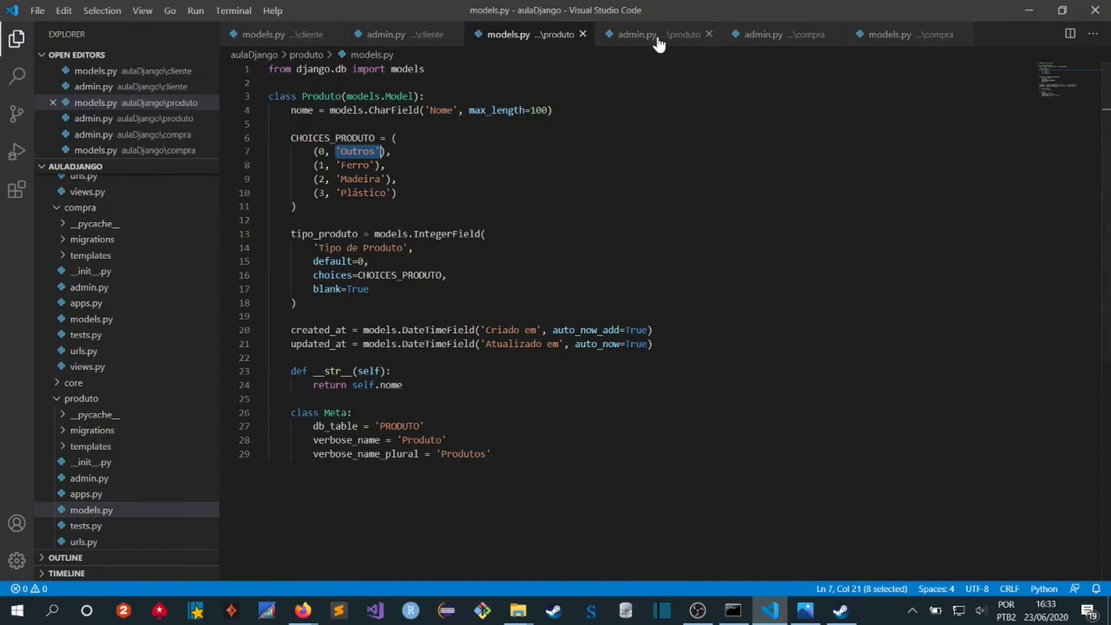
{"action": "left_click", "coordinate": [896, 49]}
{"action": "left_click_drag", "start_coordinate": [592, 138], "coordinate": [576, 137]}
{"action": "left_click_drag", "start_coordinate": [450, 138], "coordinate": [285, 138]}
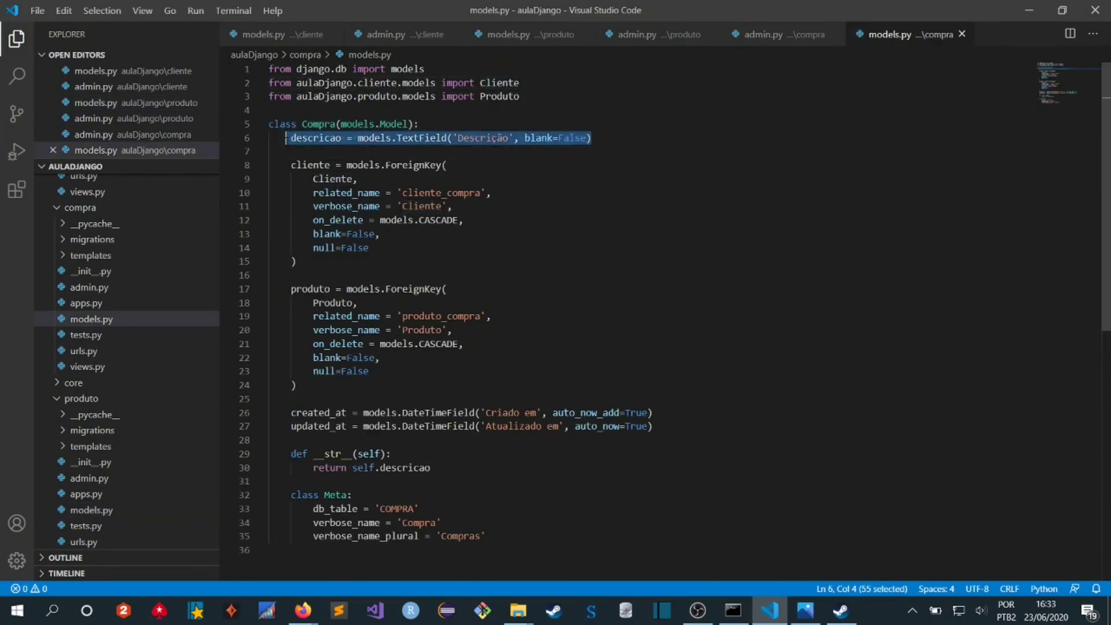
Step: Switch to Firefox and try out the Descrição field of the Compra form with three lines of random sample text
{"action": "mouse_move", "coordinate": [303, 608]}
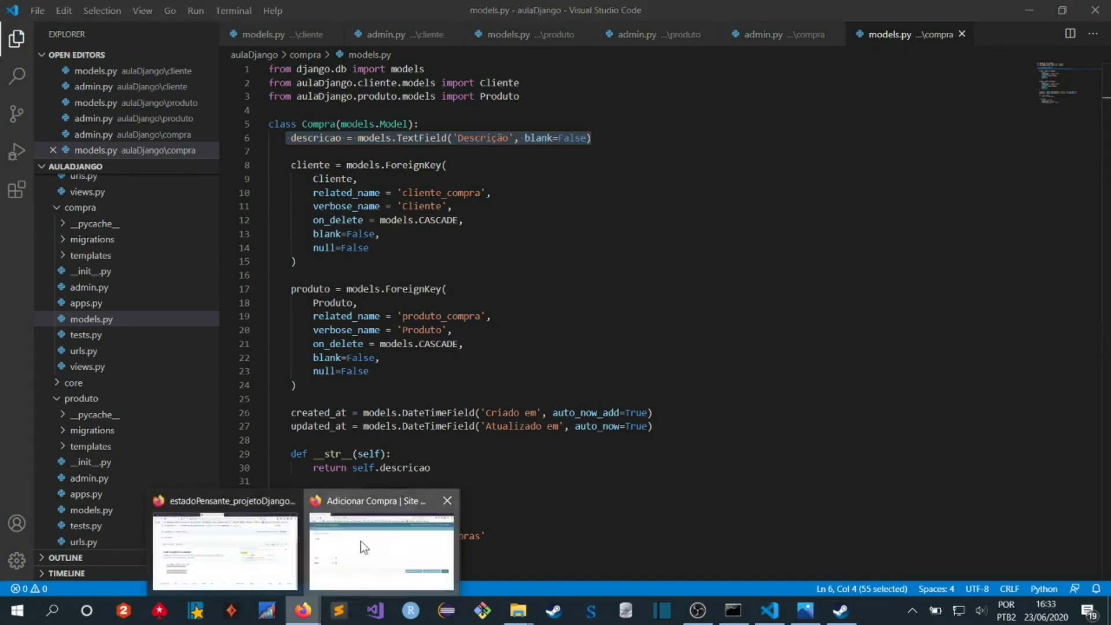
{"action": "left_click", "coordinate": [359, 541]}
{"action": "type", "text": "v lskfdmvsdk f"}
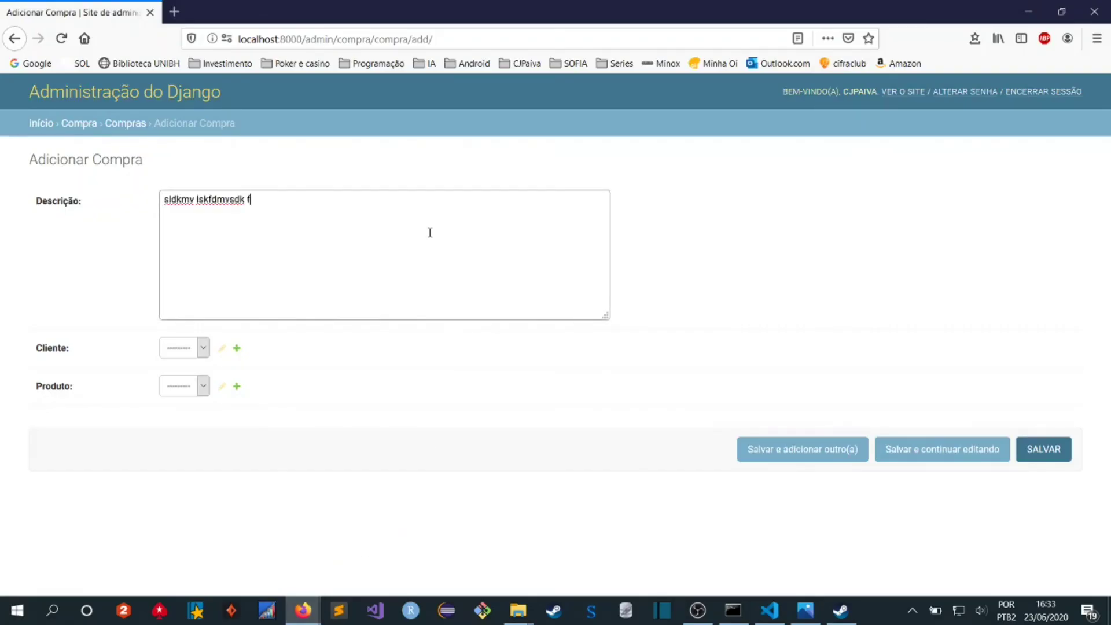
{"action": "type", "text": "mvldskfm lsdfv"}
{"action": "key", "text": "Return"}
{"action": "type", "text": "sdfvk ,mdslfvk,m sdfv, çsdfvsçdfl ,sçlv sçdf"}
{"action": "key", "text": "Return"}
{"action": "type", "text": "sdfl vksdflvk"}
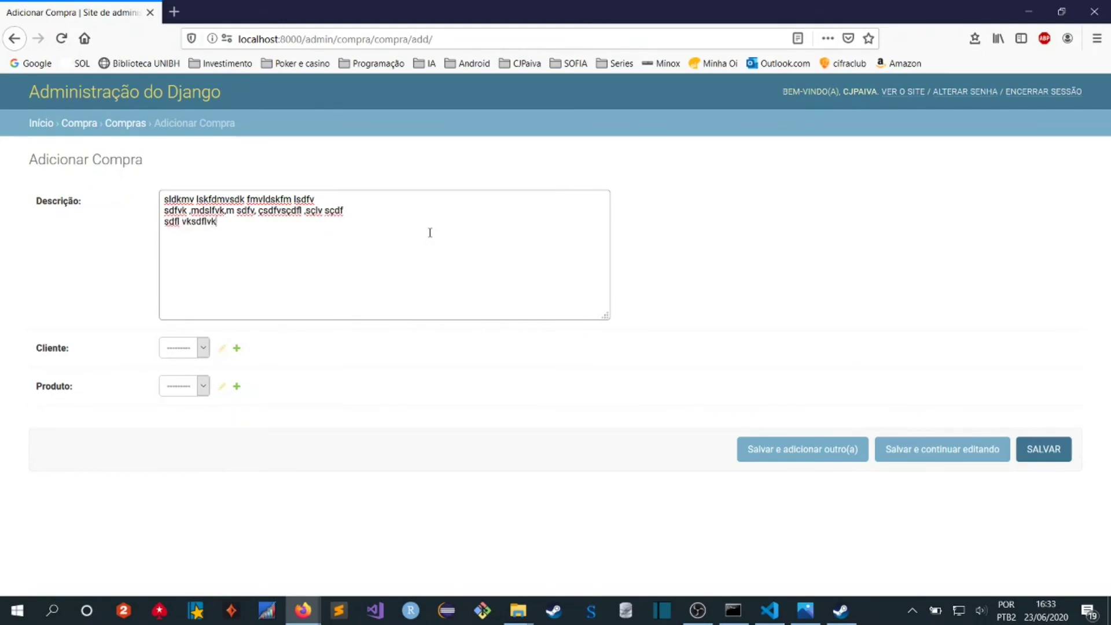
{"action": "type", "text": "mdsflvkdsmfvkm sdvf dsfv"}
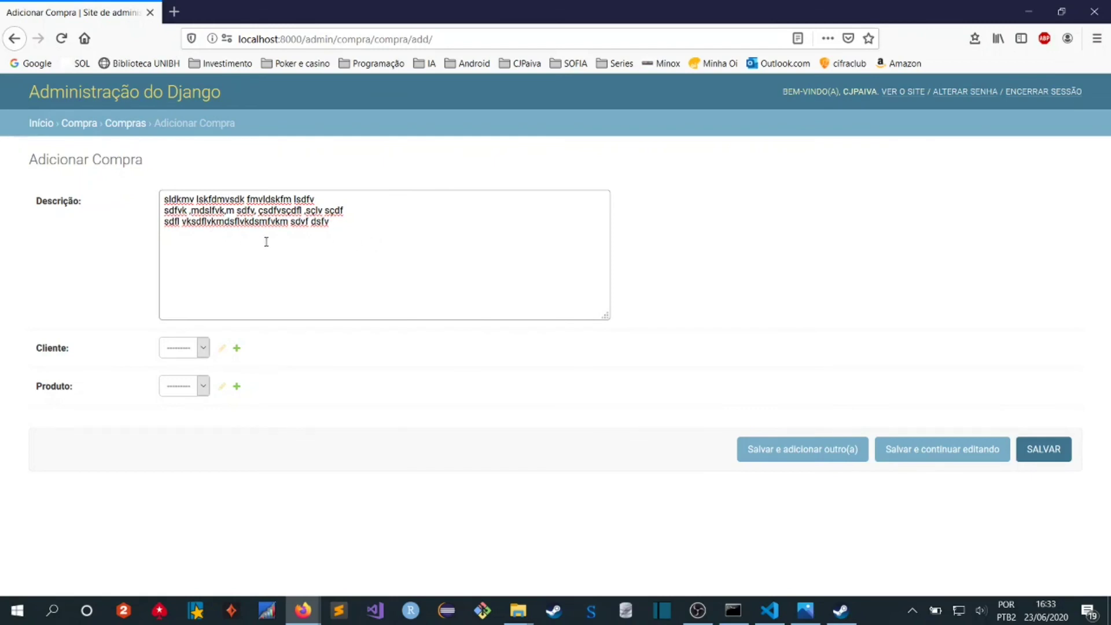
Step: Check the Cliente options in the form, and examine the cliente and produto ForeignKey definitions in compra's models.py in Visual Studio Code
{"action": "left_click", "coordinate": [112, 288]}
{"action": "left_click", "coordinate": [184, 350]}
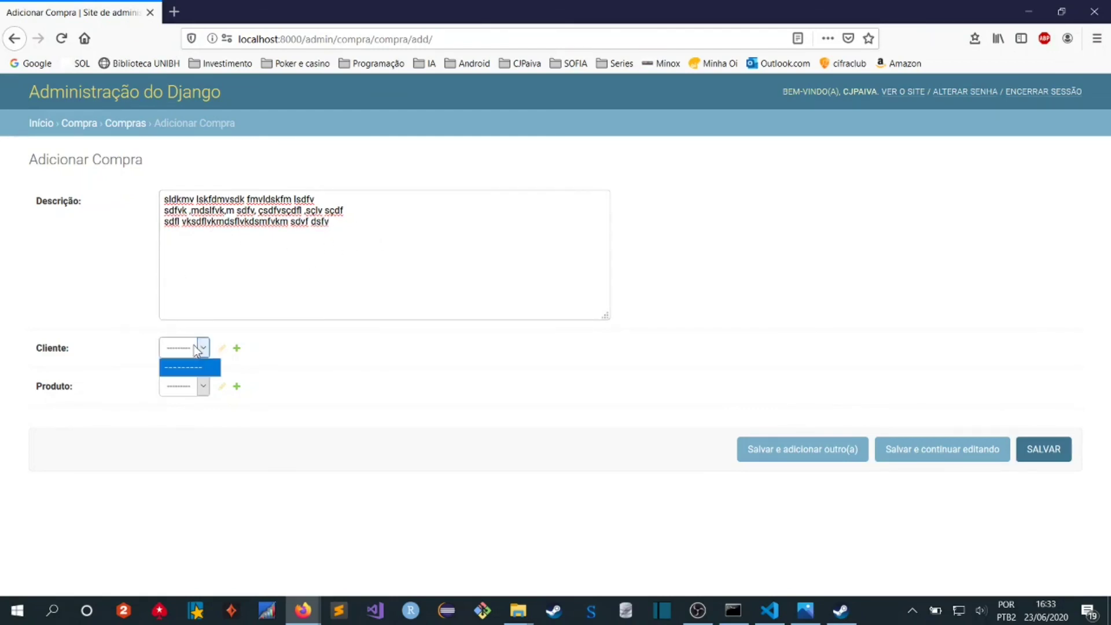
{"action": "left_click", "coordinate": [131, 353]}
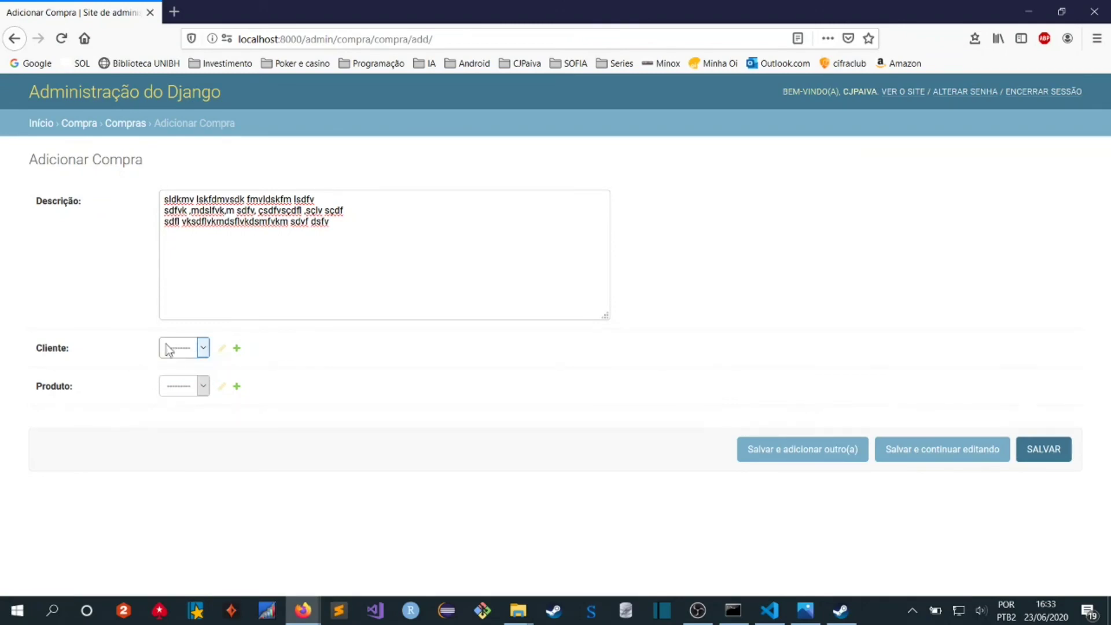
{"action": "left_click", "coordinate": [770, 611]}
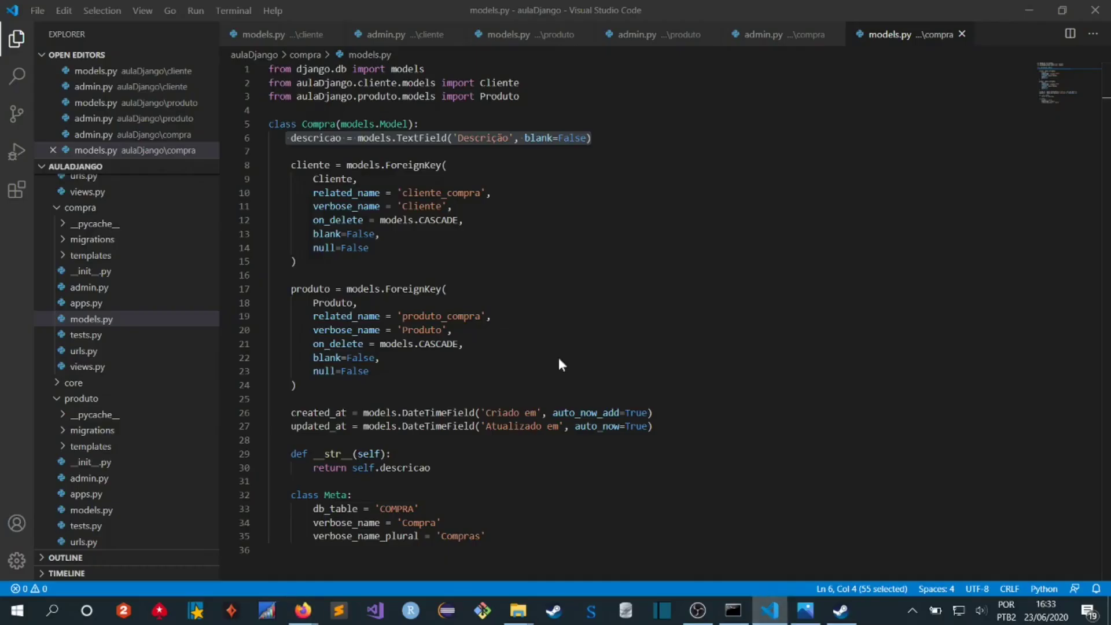
{"action": "left_click_drag", "start_coordinate": [290, 164], "coordinate": [297, 262]}
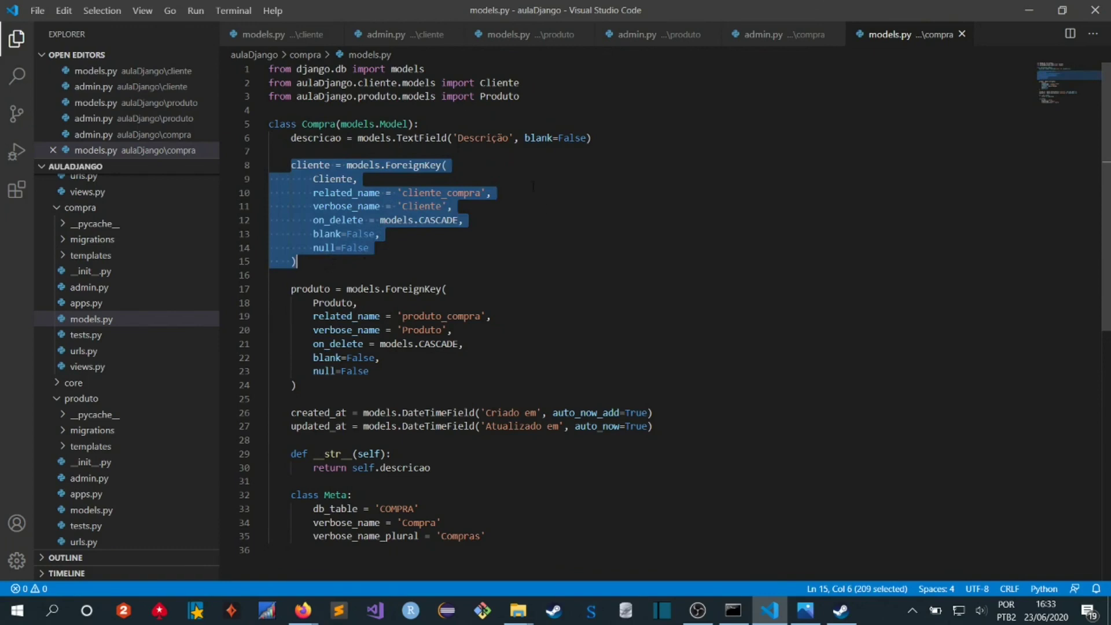
{"action": "left_click_drag", "start_coordinate": [291, 289], "coordinate": [297, 386]}
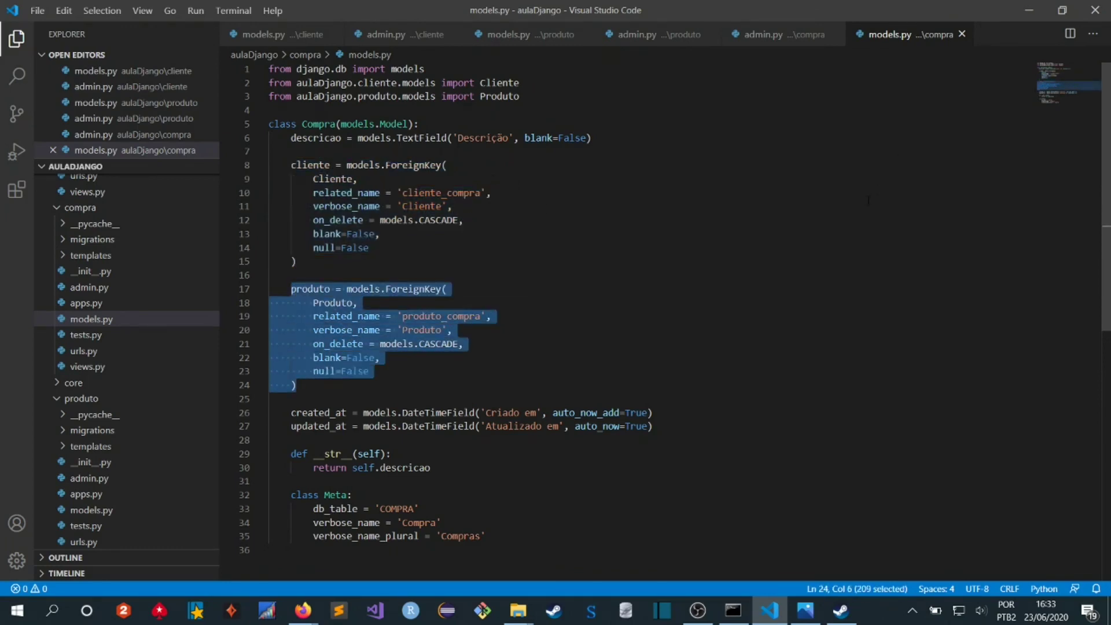
Step: Return to the Compra form in Firefox and check the options of the Produto field
{"action": "key", "text": "alt+Tab"}
{"action": "left_click", "coordinate": [171, 388]}
{"action": "left_click", "coordinate": [376, 392]}
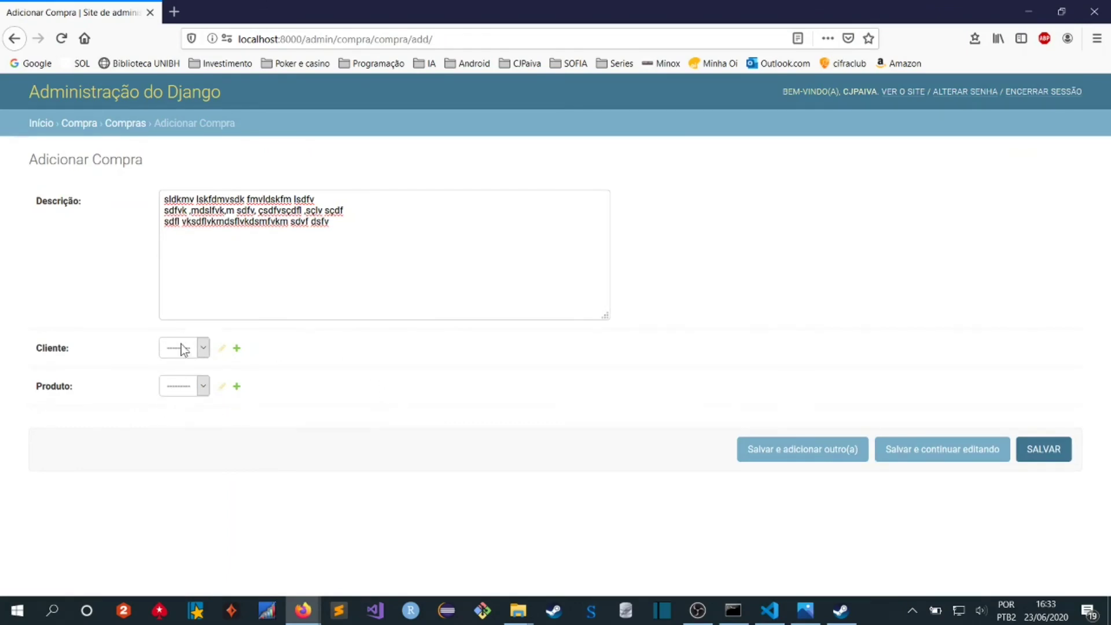
Step: Leave the Compra form, add a Cliente named "teste" with a sample e-mail address, and save it
{"action": "left_click", "coordinate": [40, 123]}
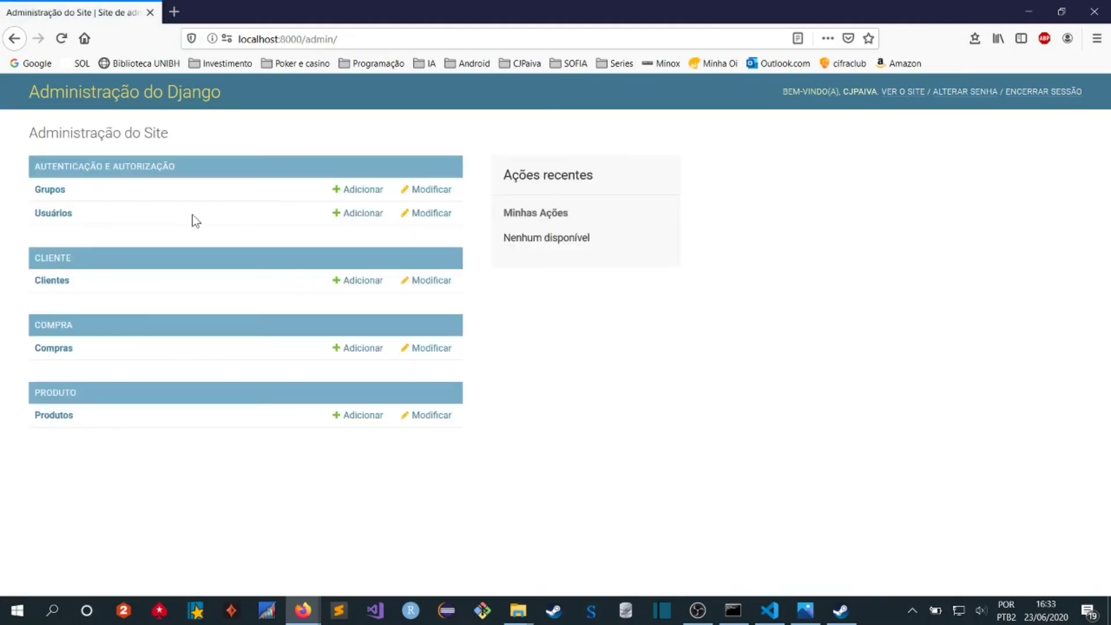
{"action": "left_click", "coordinate": [52, 281]}
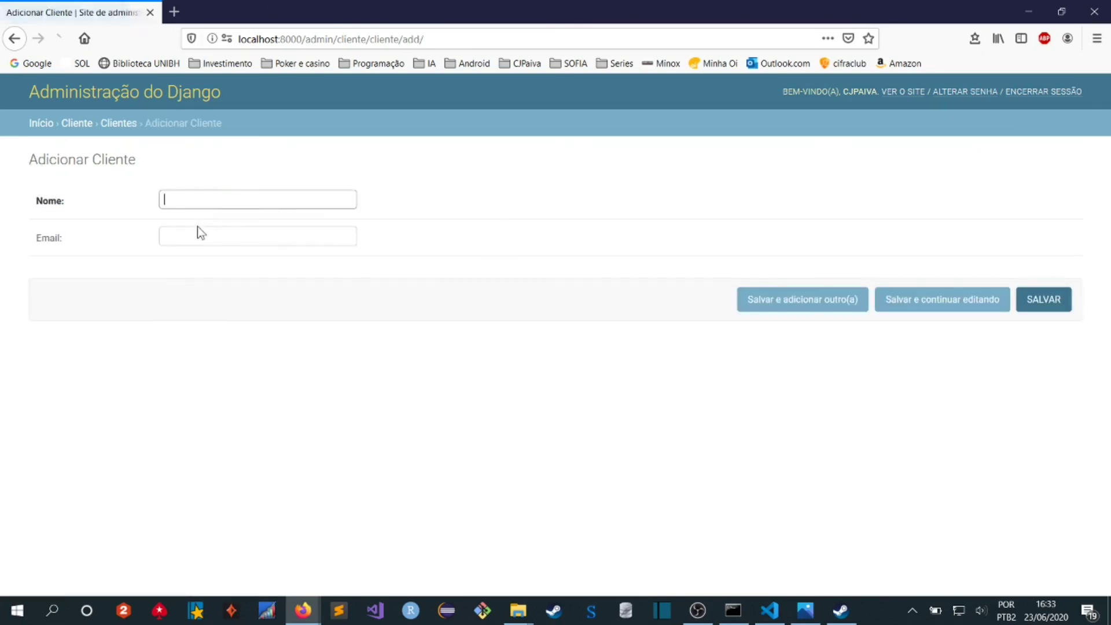
{"action": "left_click", "coordinate": [206, 199]}
{"action": "type", "text": "teste"}
{"action": "key", "text": "Tab"}
{"action": "type", "text": "teste@"}
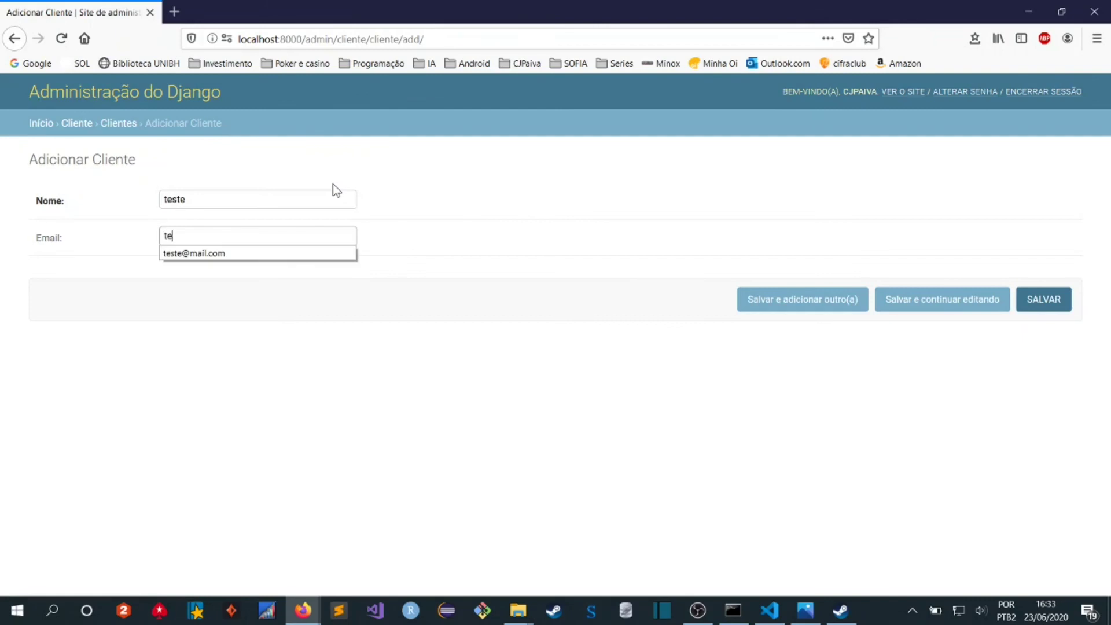
{"action": "type", "text": "mai.co"}
{"action": "key", "text": "BackSpace"}
{"action": "key", "text": "BackSpace"}
{"action": "key", "text": "BackSpace"}
{"action": "type", "text": "l.com"}
{"action": "left_click", "coordinate": [1036, 310]}
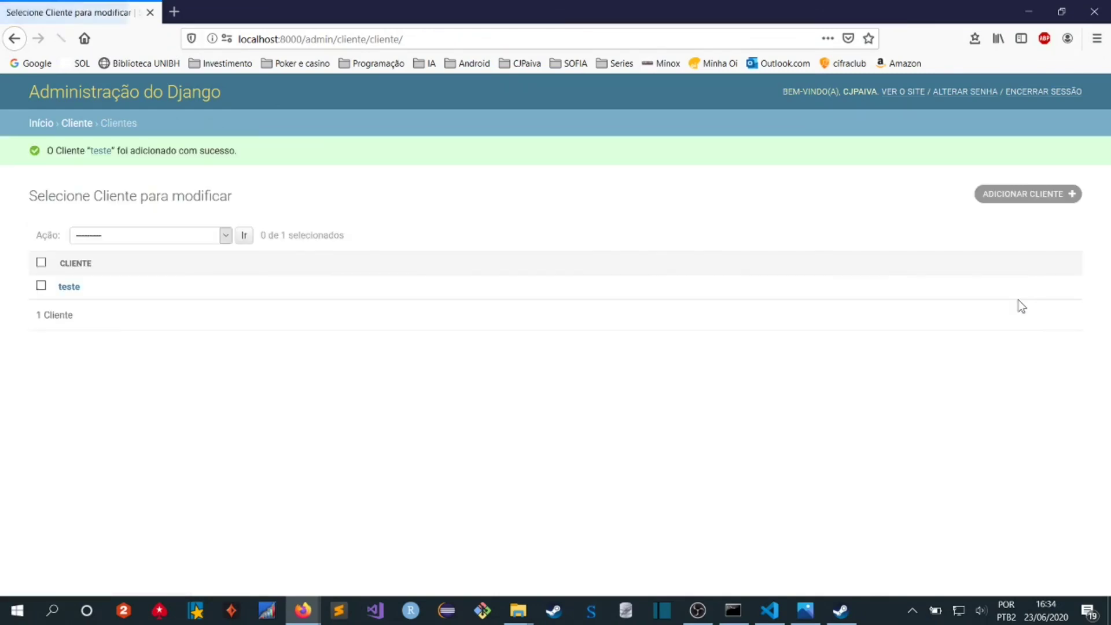
Step: Add a Produto named "mesa" with Madeira as the Tipo de Produto, and save it
{"action": "left_click", "coordinate": [40, 122]}
{"action": "left_click", "coordinate": [63, 417]}
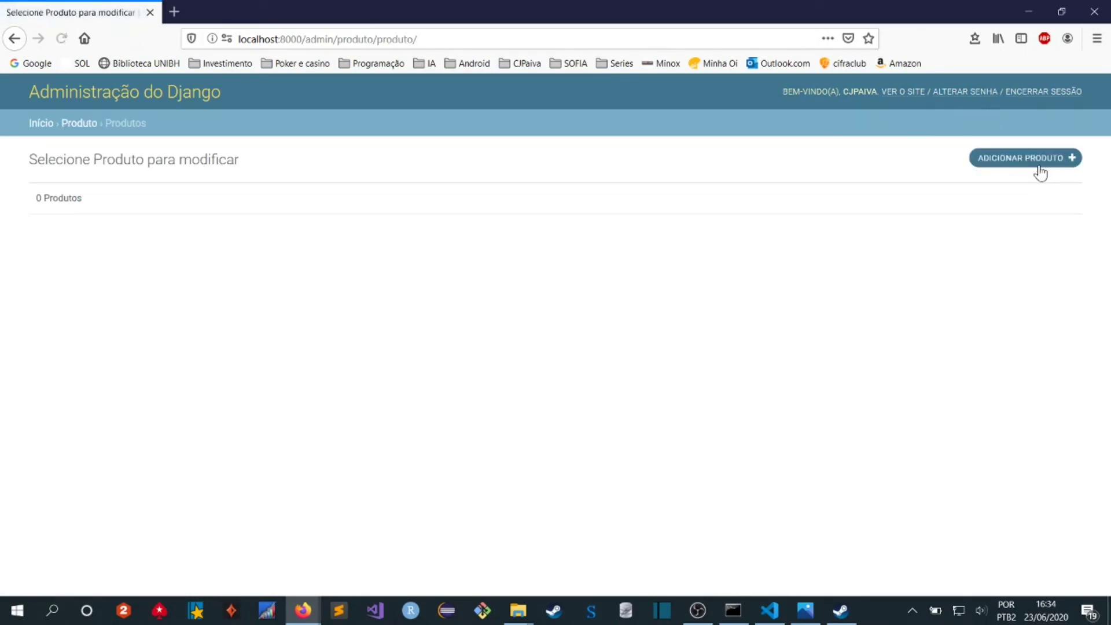
{"action": "left_click", "coordinate": [1039, 158]}
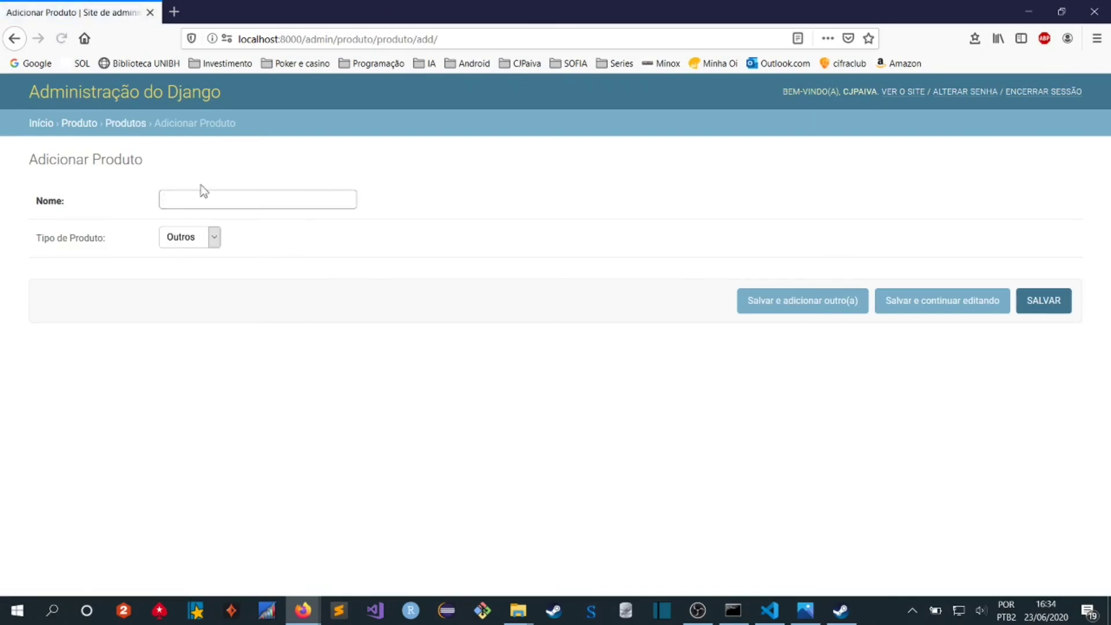
{"action": "type", "text": "mesa"}
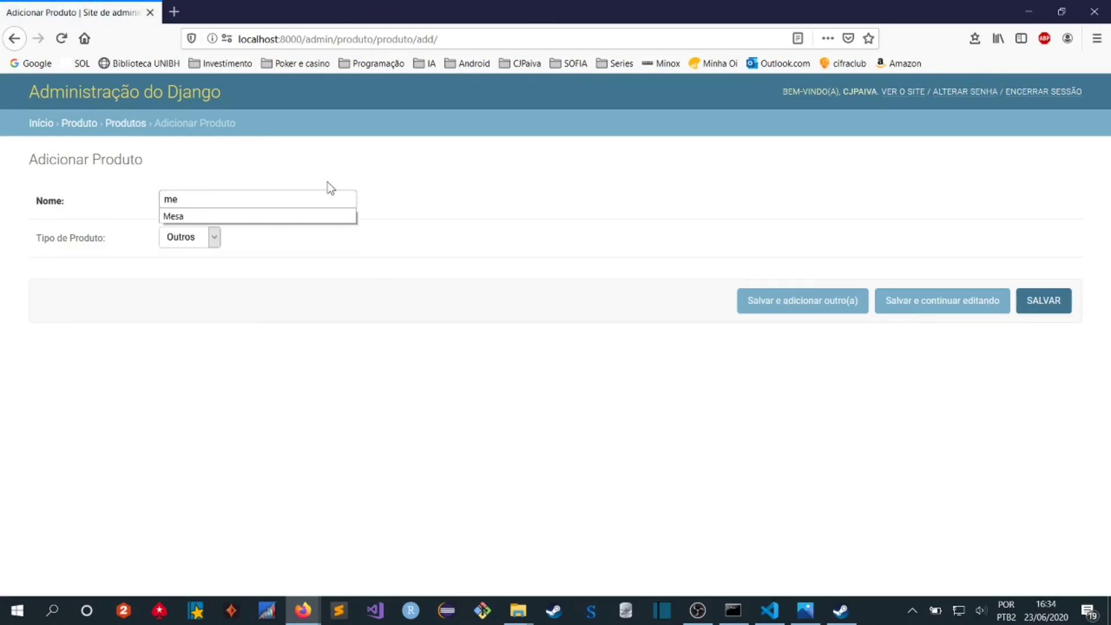
{"action": "left_click", "coordinate": [194, 238]}
{"action": "left_click", "coordinate": [188, 308]}
{"action": "left_click", "coordinate": [1041, 302]}
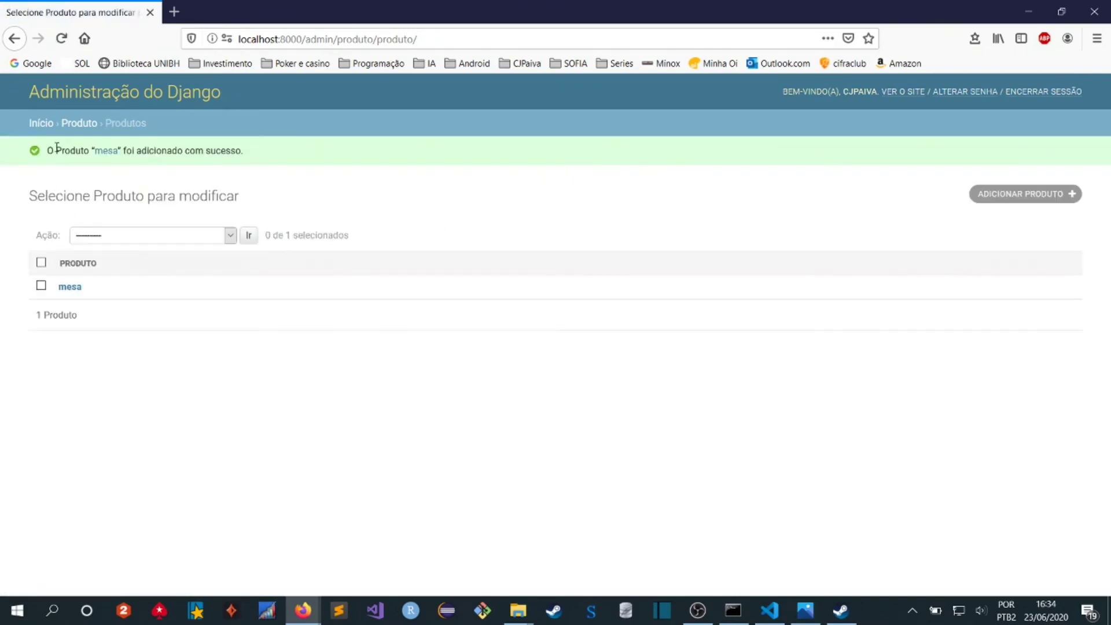
Step: Open a new Compra form from the admin home page and check the options of its Cliente and Produto fields
{"action": "left_click", "coordinate": [40, 122]}
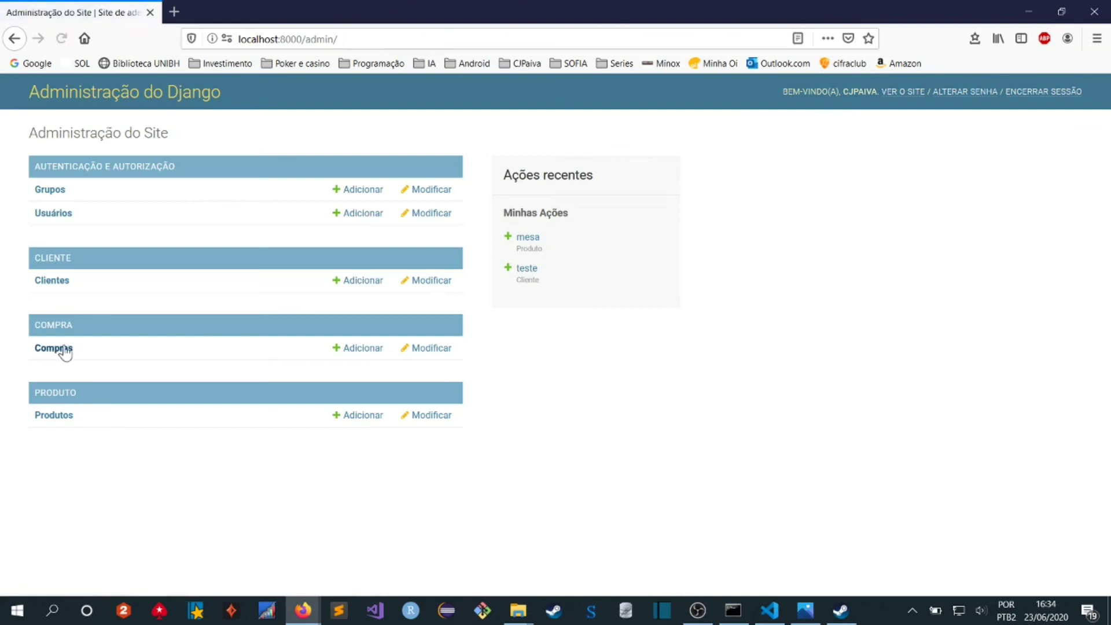
{"action": "left_click", "coordinate": [46, 349]}
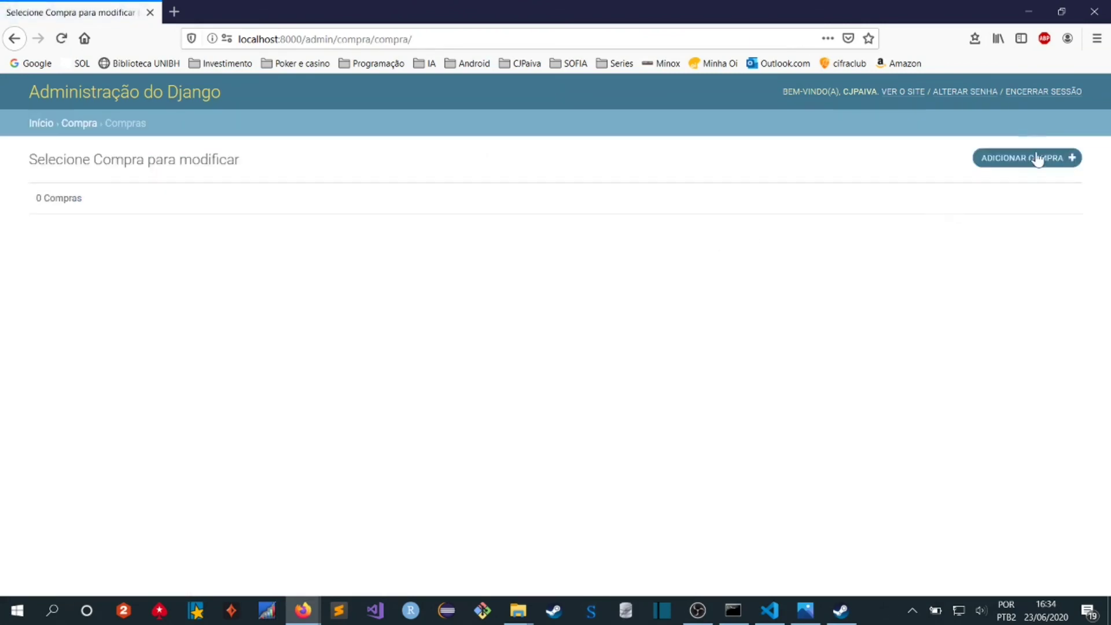
{"action": "left_click", "coordinate": [1035, 156]}
{"action": "left_click", "coordinate": [182, 347]}
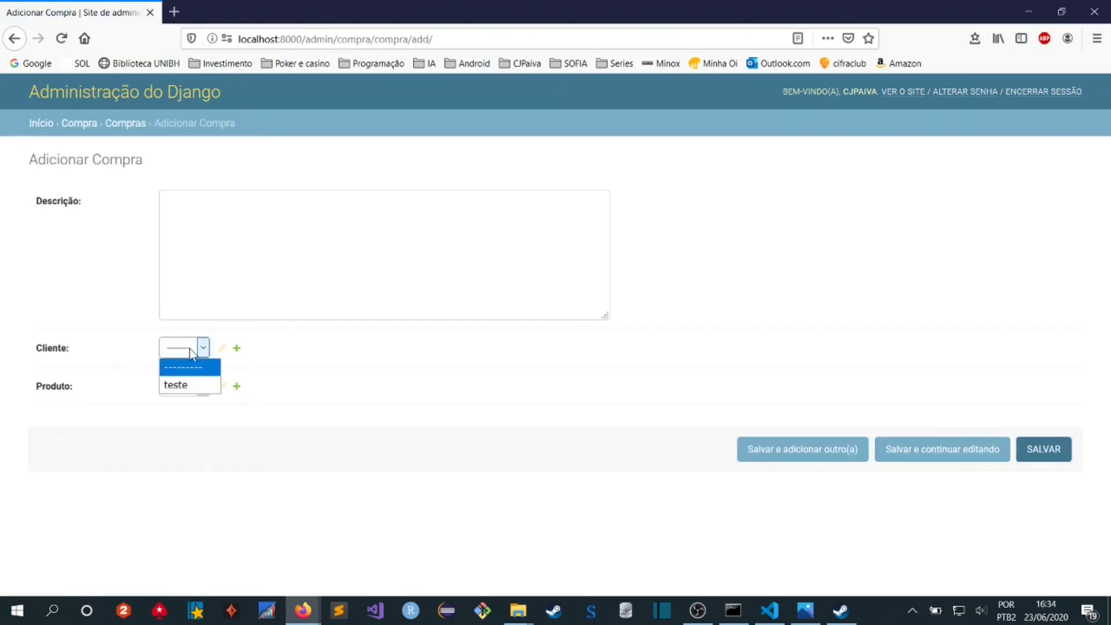
{"action": "left_click", "coordinate": [115, 370]}
{"action": "left_click", "coordinate": [182, 388]}
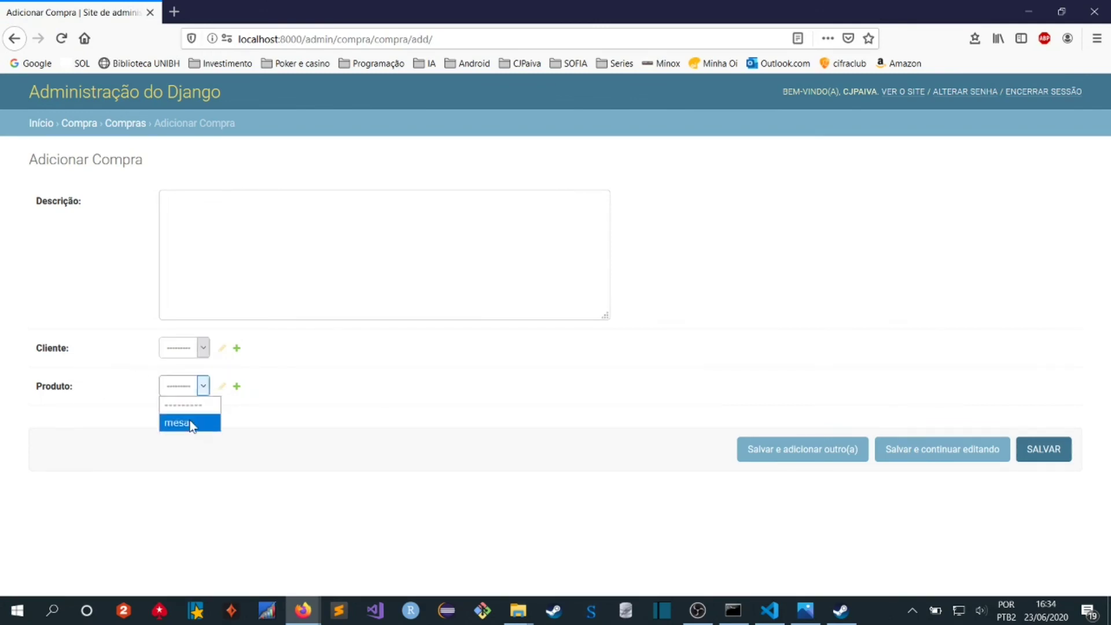
{"action": "left_click", "coordinate": [421, 426]}
Step: Choose teste as the Cliente and mesa as the Produto of the new Compra
{"action": "left_click", "coordinate": [186, 352]}
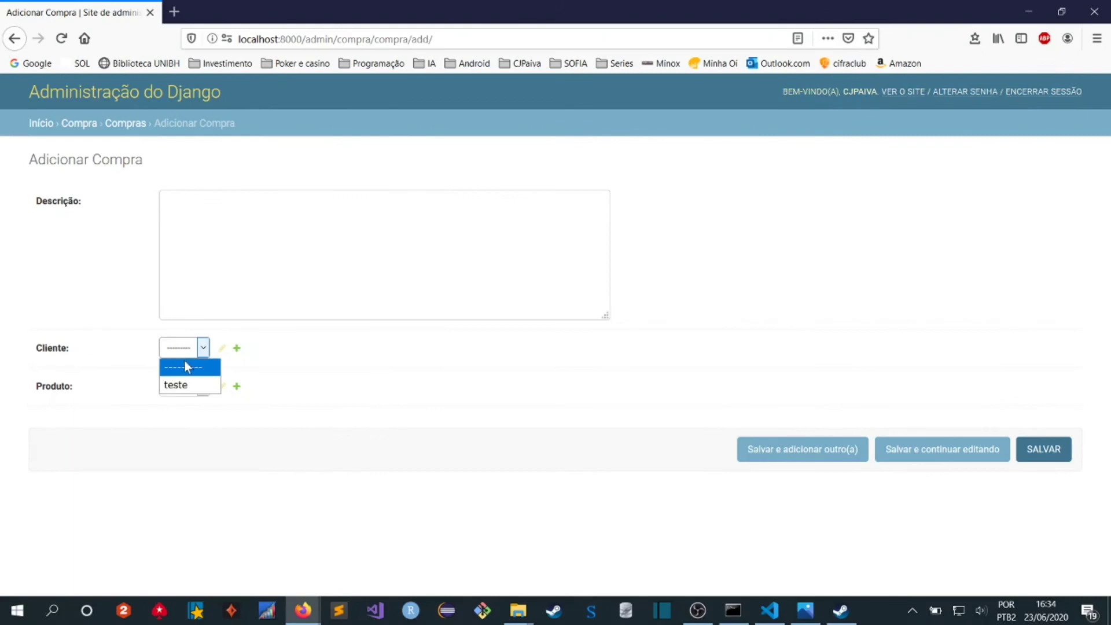
{"action": "left_click", "coordinate": [190, 388]}
{"action": "left_click", "coordinate": [194, 392]}
{"action": "left_click", "coordinate": [191, 425]}
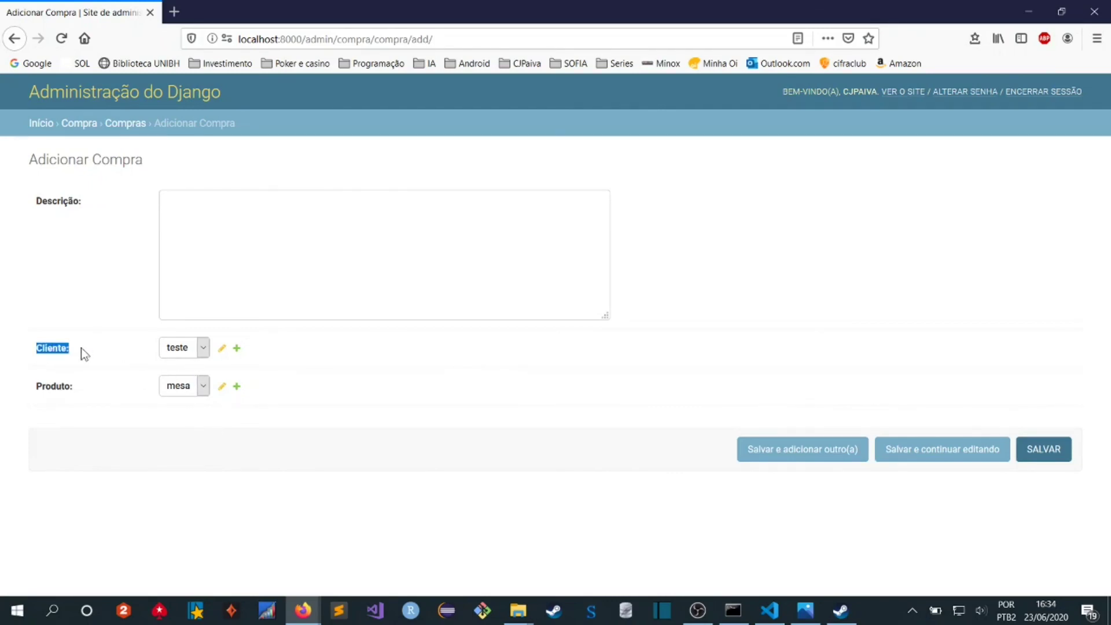
{"action": "left_click_drag", "start_coordinate": [33, 387], "coordinate": [93, 392]}
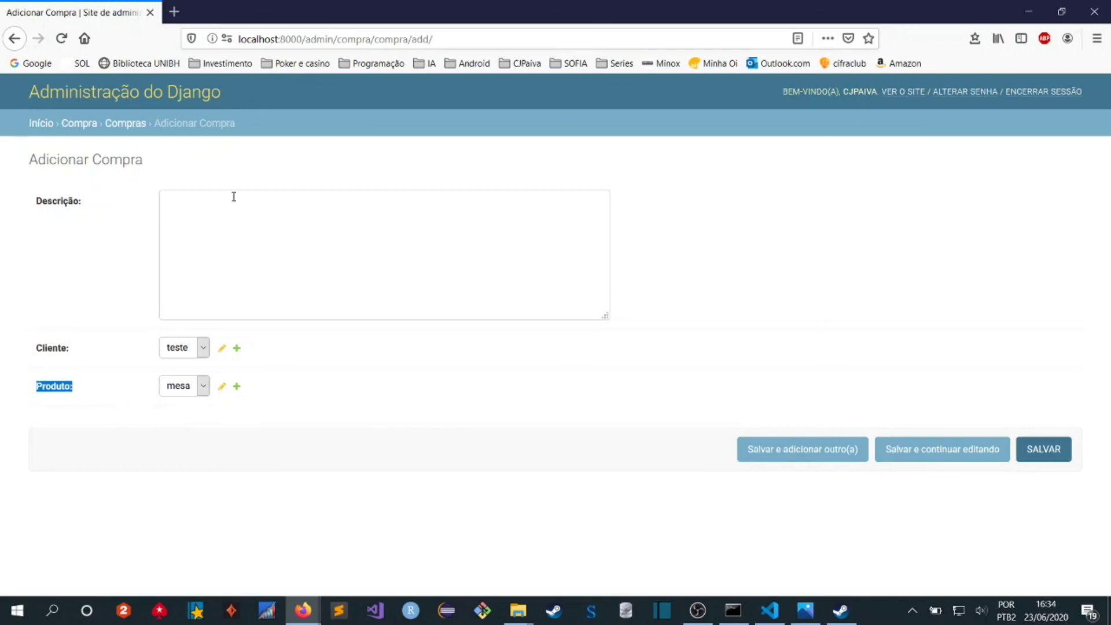
Step: Enter "tsetestgesr tesrsfv sdefrvesrv sdfvr" as the Descrição and save the Compra
{"action": "left_click", "coordinate": [362, 309]}
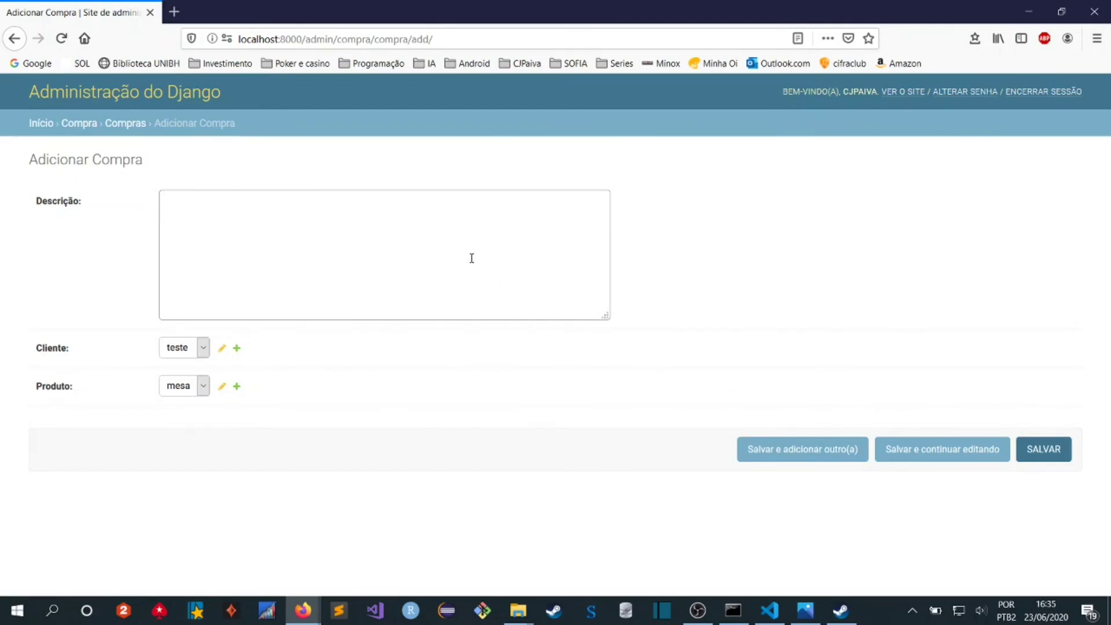
{"action": "type", "text": "tsetestgesr tesr sfv sdefrvesrv sdfvr"}
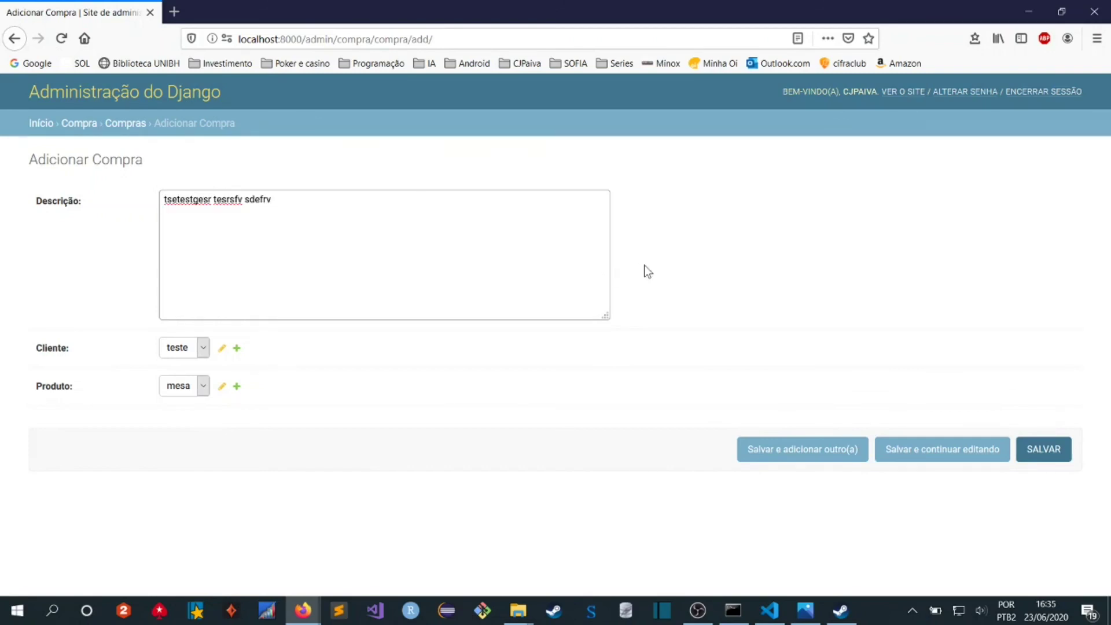
{"action": "left_click", "coordinate": [1060, 452]}
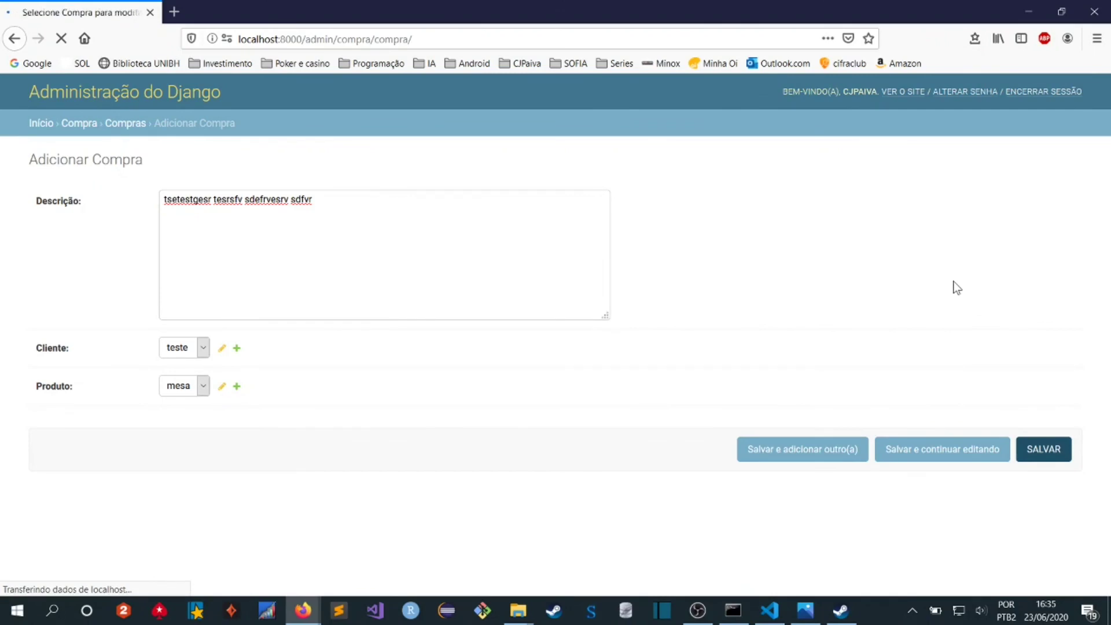
Step: Open the saved Compra to check its fields, return to the admin home page, and switch to cronograma_aula5.jpg in Photos
{"action": "left_click", "coordinate": [81, 287]}
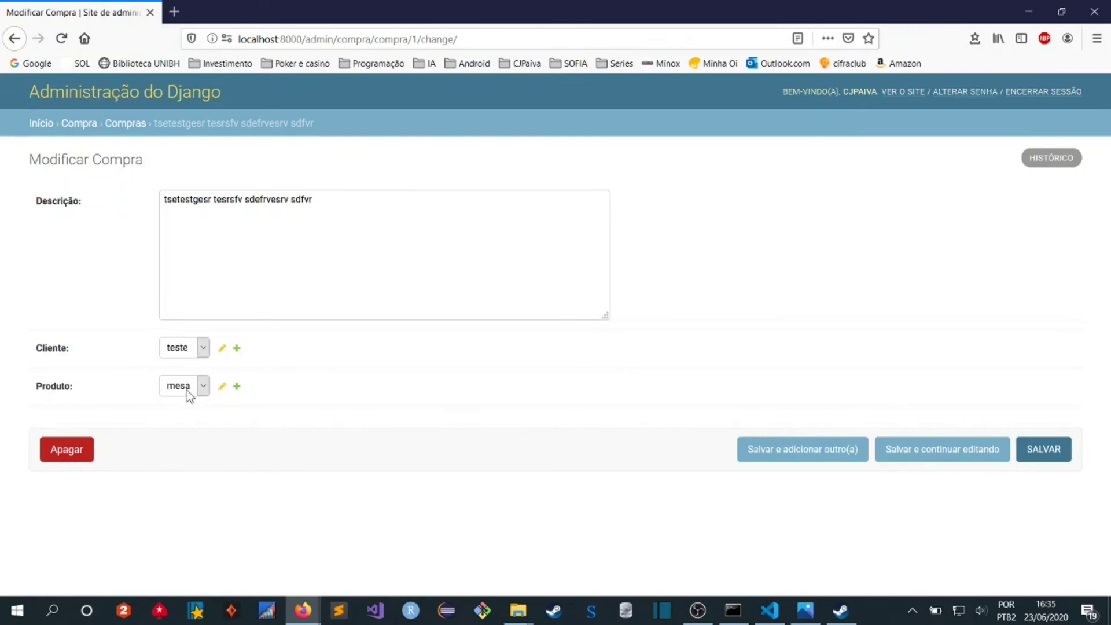
{"action": "left_click", "coordinate": [40, 124]}
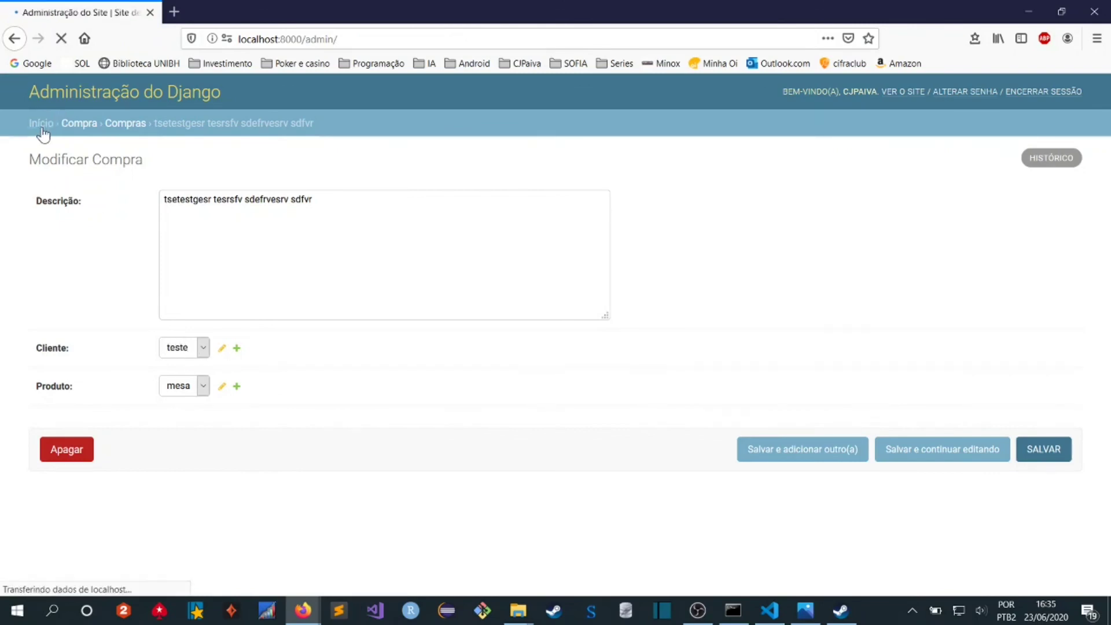
{"action": "left_click", "coordinate": [805, 610]}
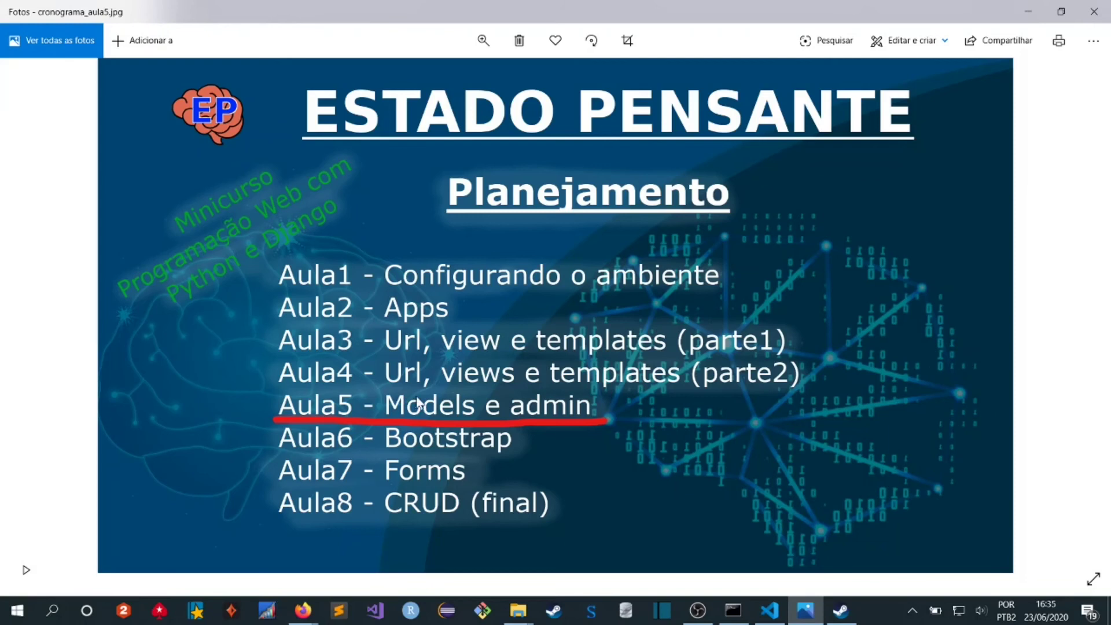